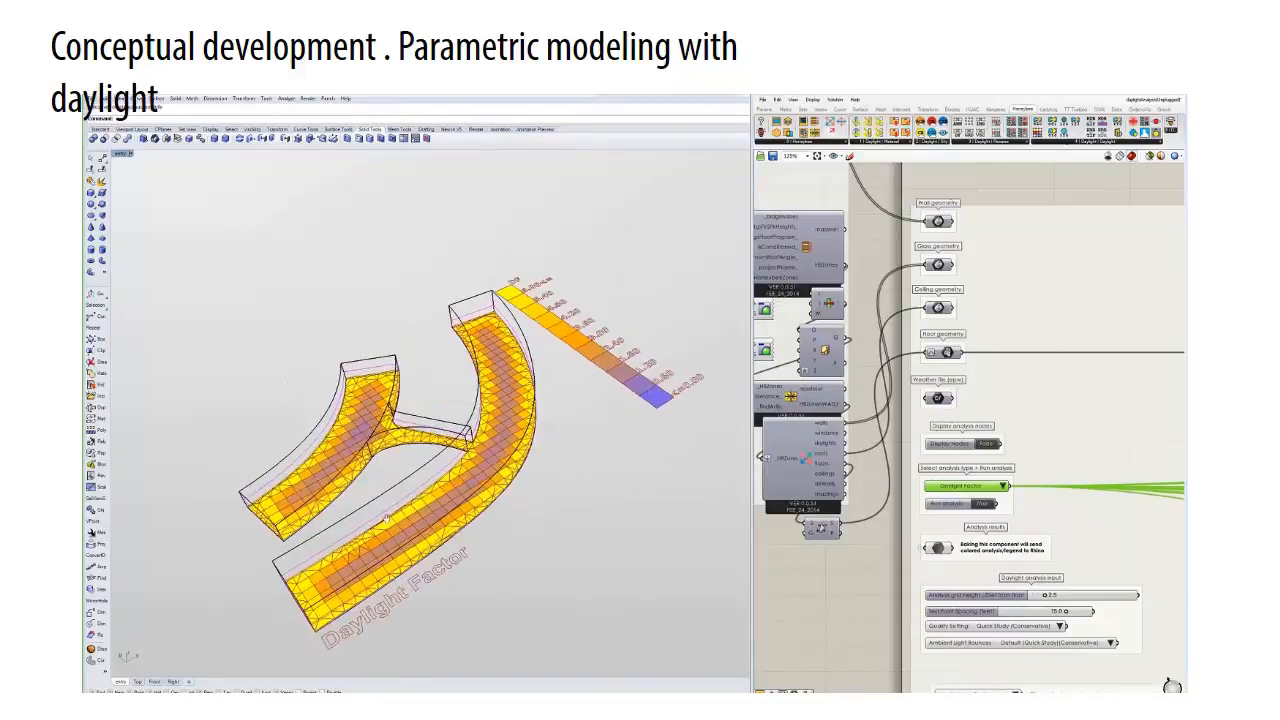
# - Offset the large wing's outer curved base edge outward and close the strip between edge and offset curve into one outline
pyautogui.rightClick(490, 495)
pyautogui.click(508, 434)
pyautogui.click(548, 470)
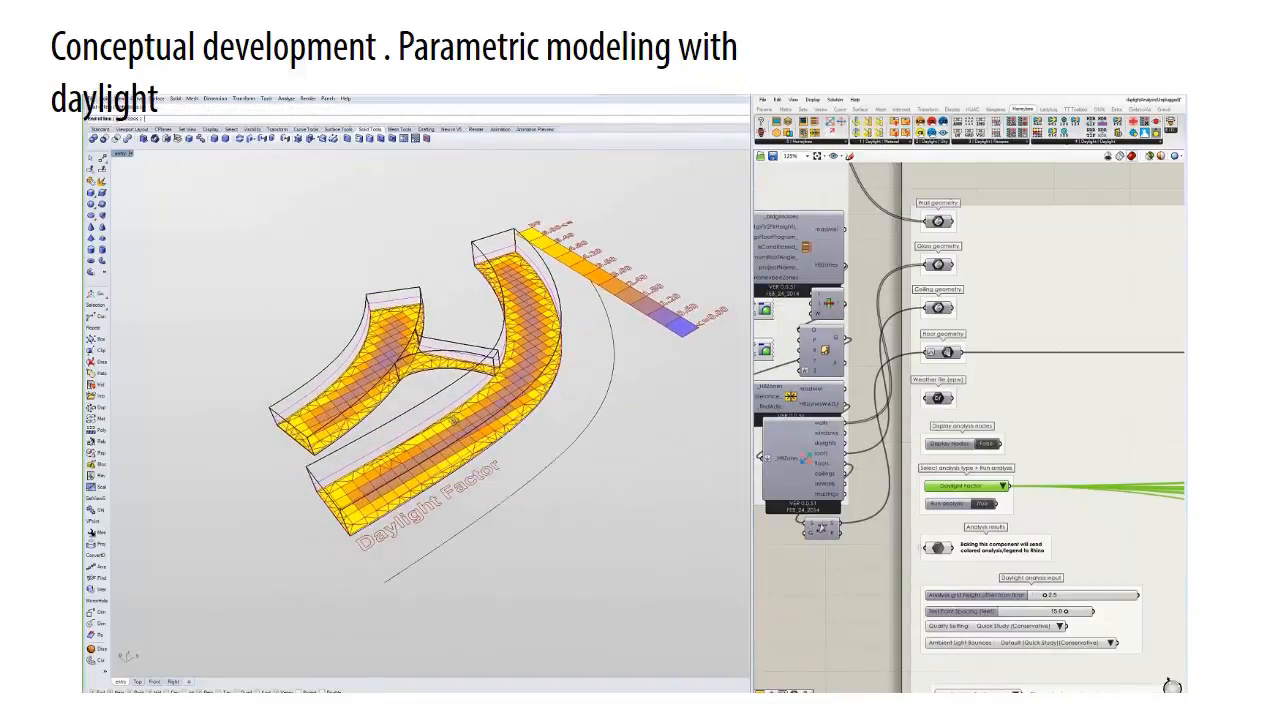
pyautogui.moveTo(454, 420); pyautogui.dragTo(190, 528, button='right')
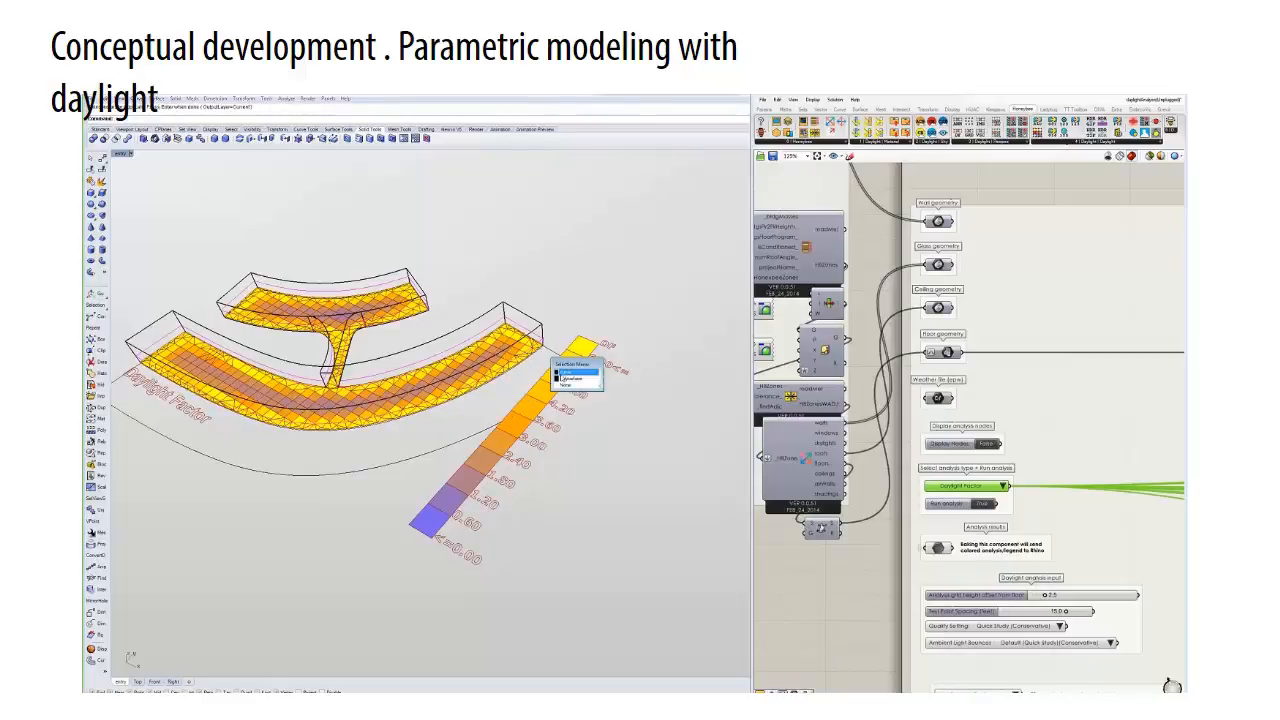
pyautogui.moveTo(519, 372); pyautogui.dragTo(220, 437, button='right')
pyautogui.click(265, 405)
# - Extrude the closed outline along the large wing's outer side up to the height of the existing mass
pyautogui.write('ec')
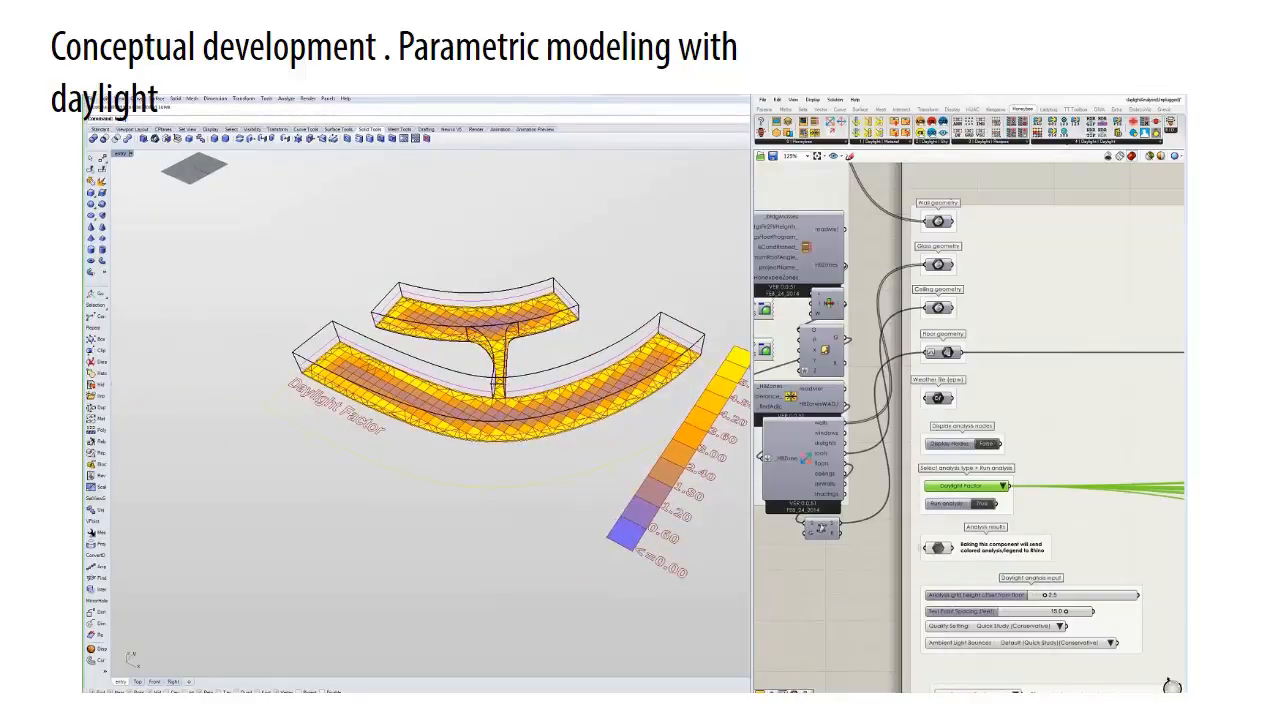
pyautogui.press('Return')
pyautogui.click(302, 375)
pyautogui.moveTo(300, 490); pyautogui.dragTo(349, 543, button='right')
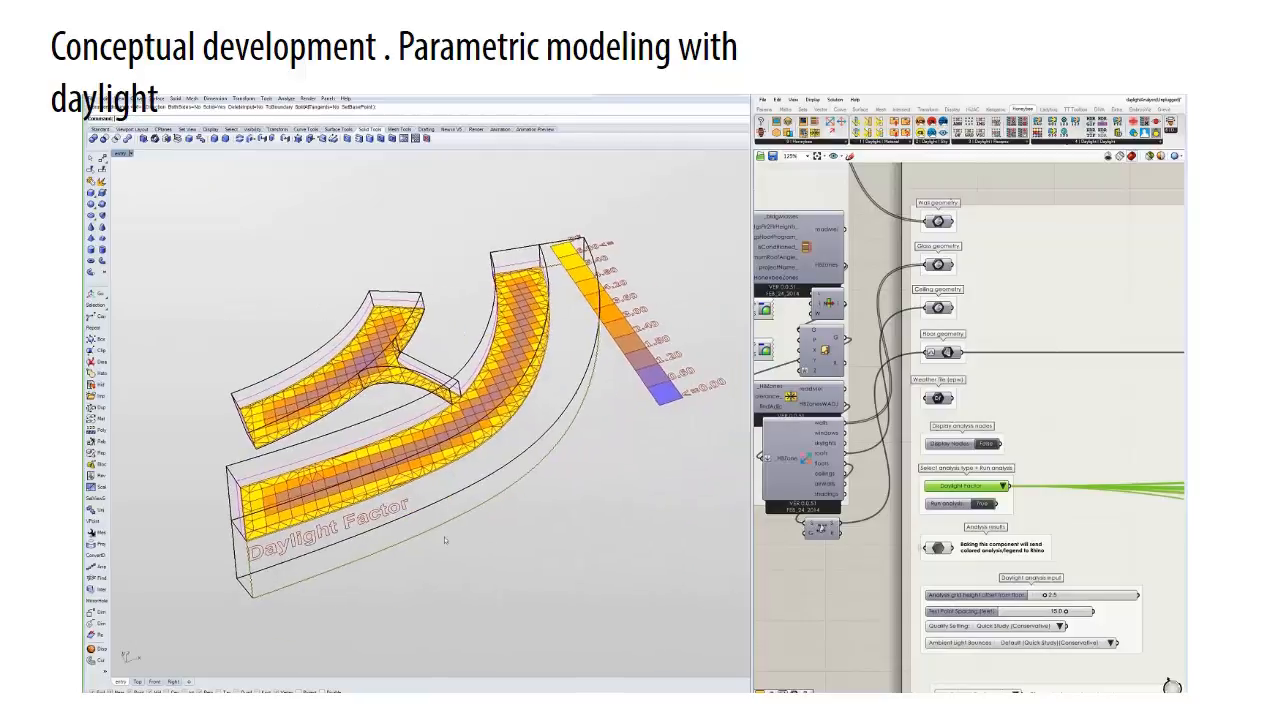
pyautogui.click(349, 543)
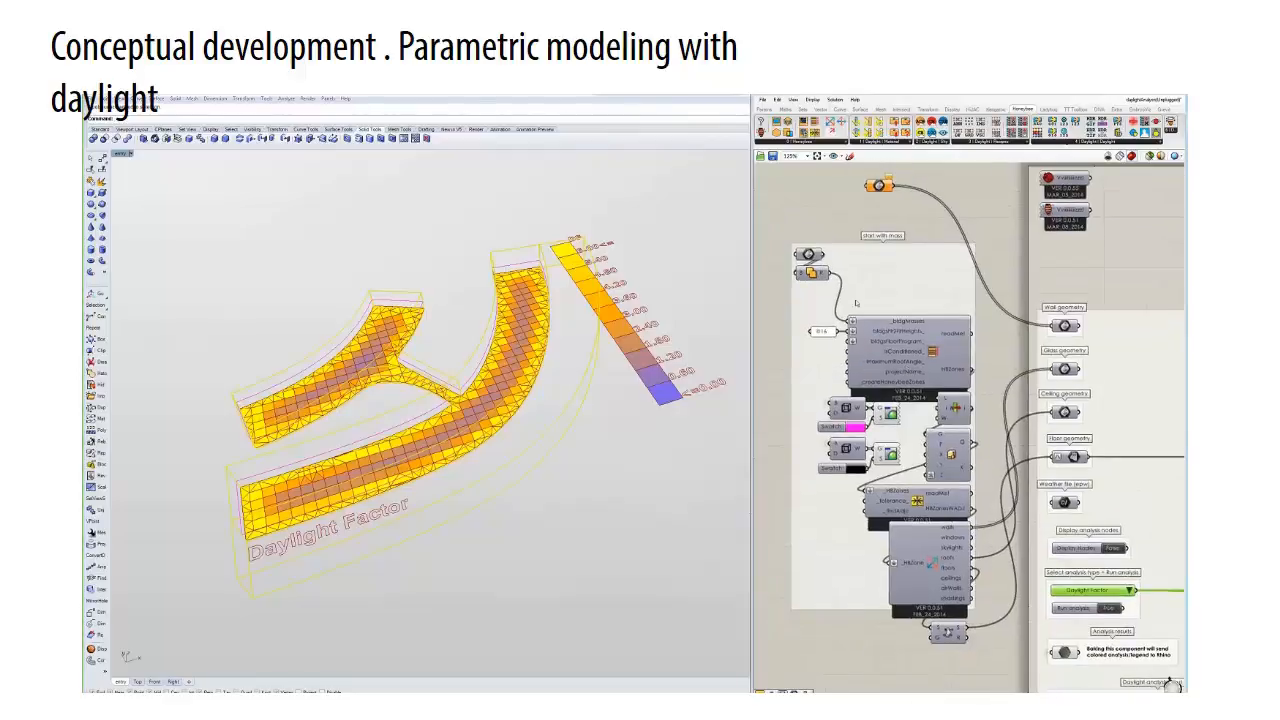
# - Assign the existing and newly extruded masses to the starting mass parameter, and set Run Analysis to False
pyautogui.rightClick(812, 254)
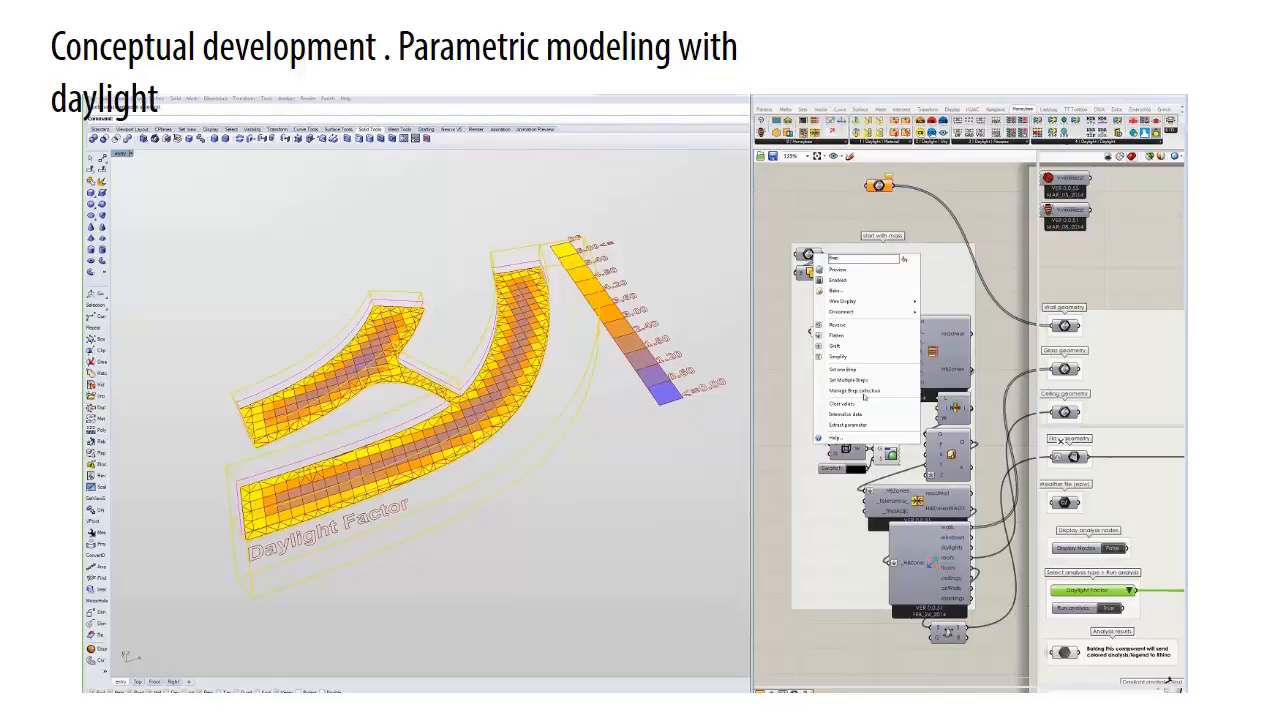
pyautogui.click(864, 394)
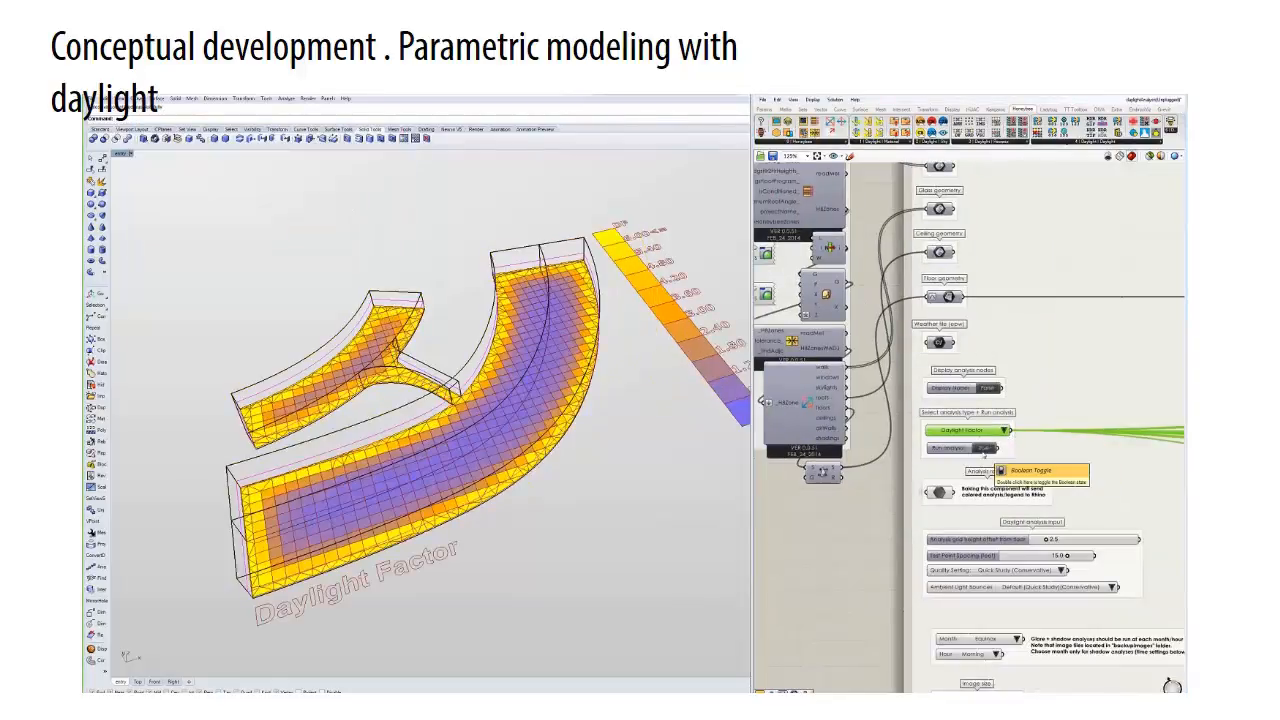
pyautogui.doubleClick(983, 452)
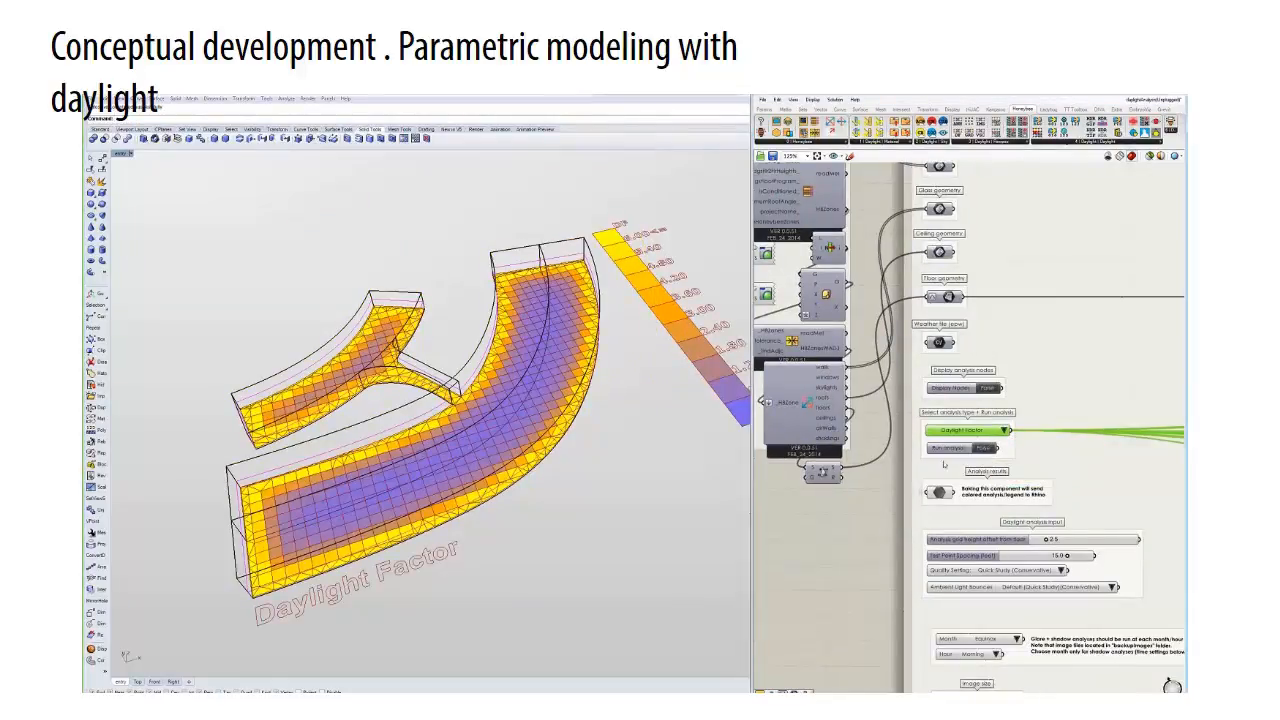
# - Place two point objects for the glare camera, one between the wings and one in the large wing, adjusting their height
pyautogui.moveTo(908, 552); pyautogui.dragTo(867, 387, button='right')
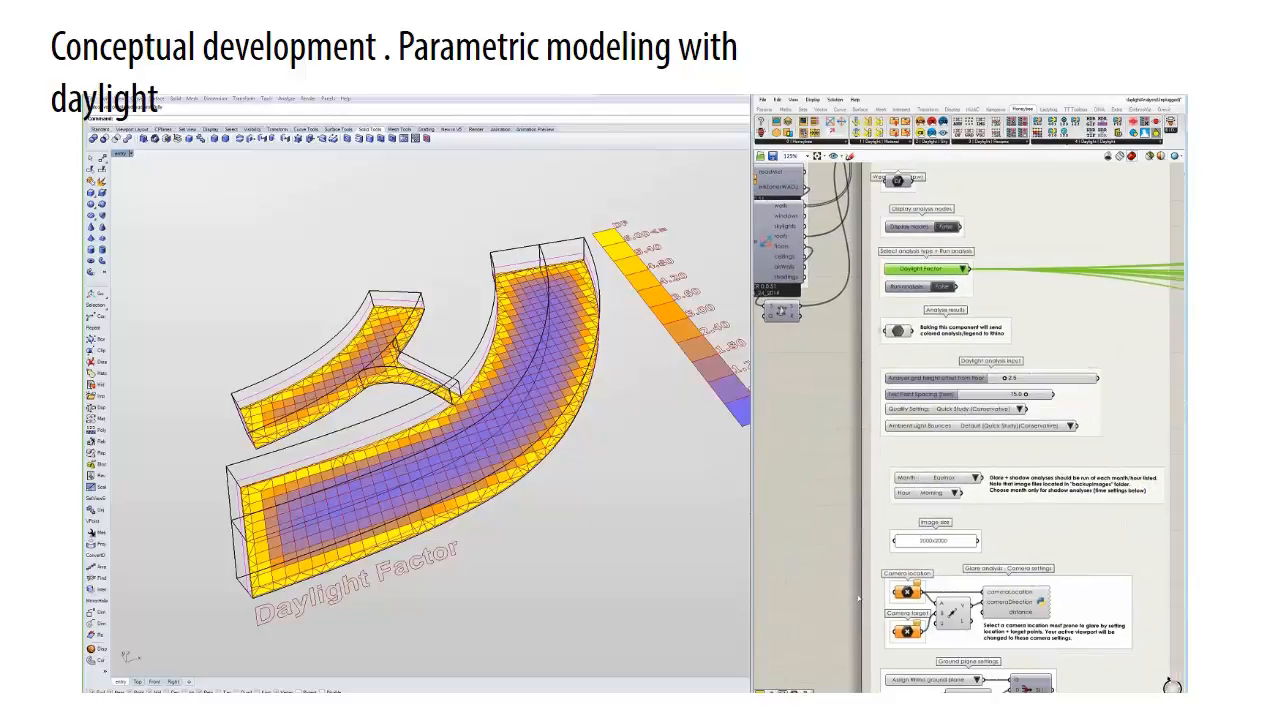
pyautogui.moveTo(832, 617); pyautogui.dragTo(826, 448, button='right')
pyautogui.click(102, 158)
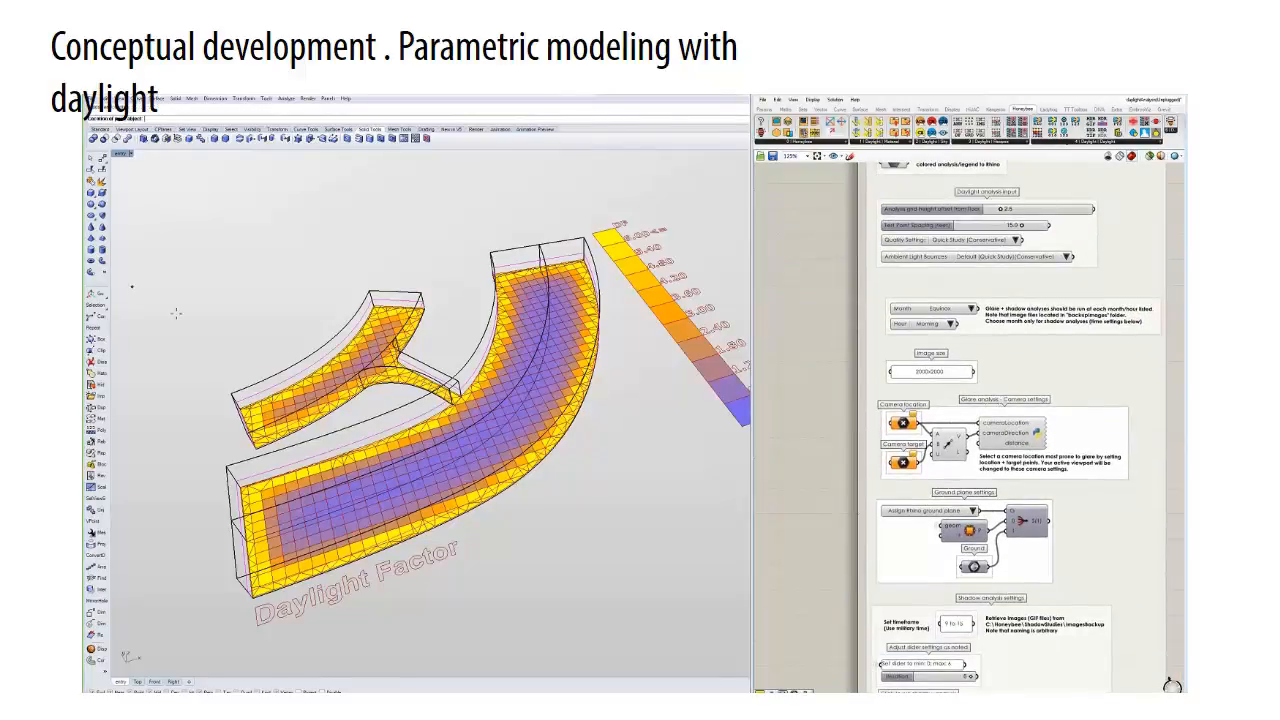
pyautogui.moveTo(351, 493); pyautogui.dragTo(376, 476, button='right')
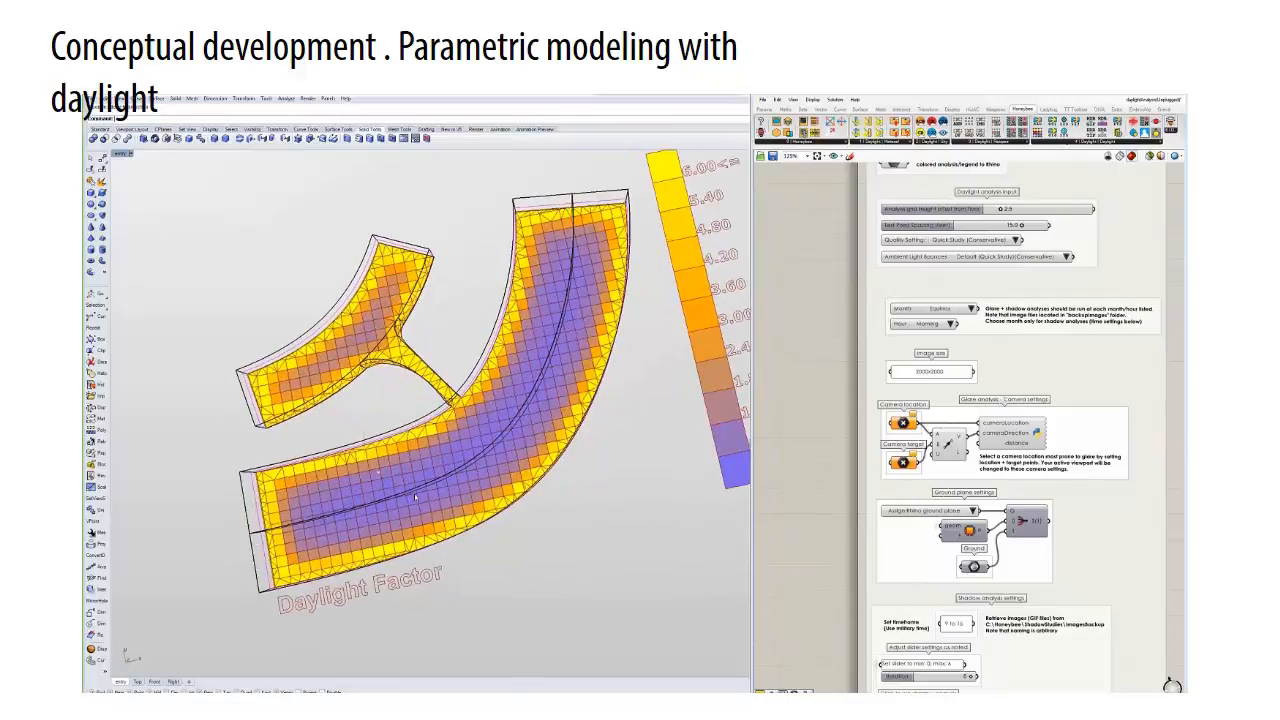
pyautogui.moveTo(378, 470); pyautogui.dragTo(531, 456, button='right')
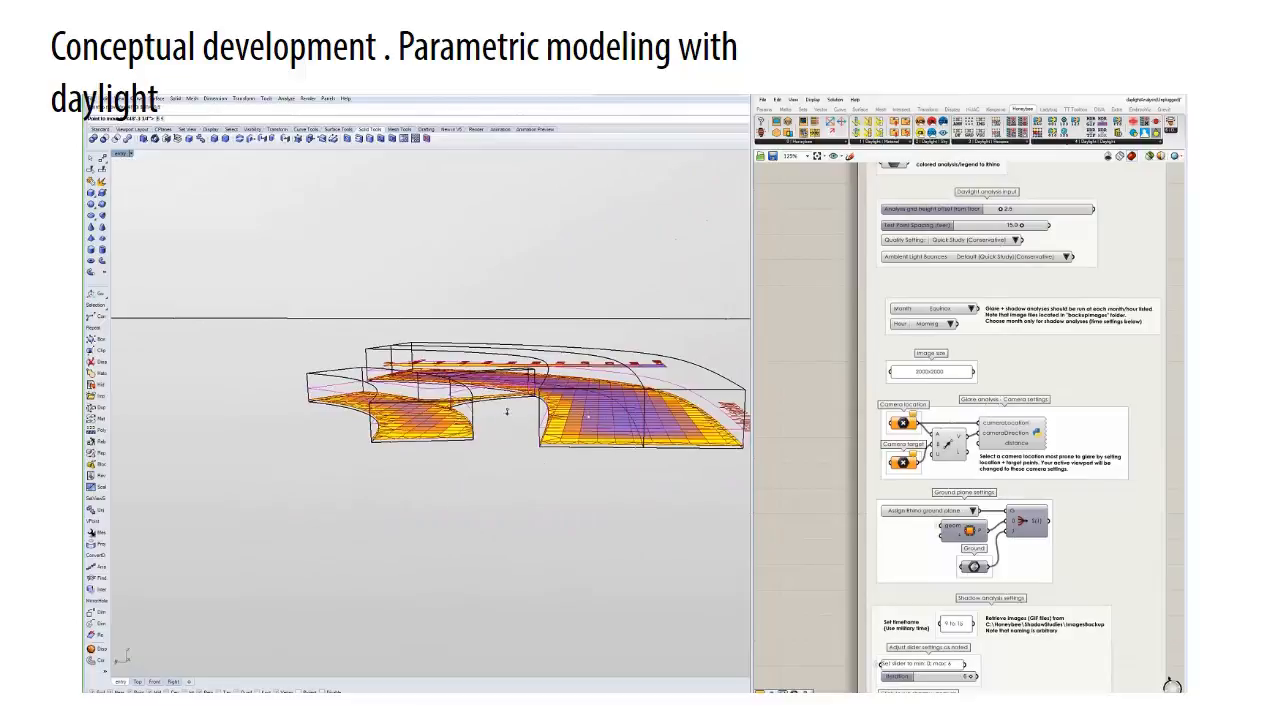
pyautogui.moveTo(607, 437); pyautogui.dragTo(740, 447, button='right')
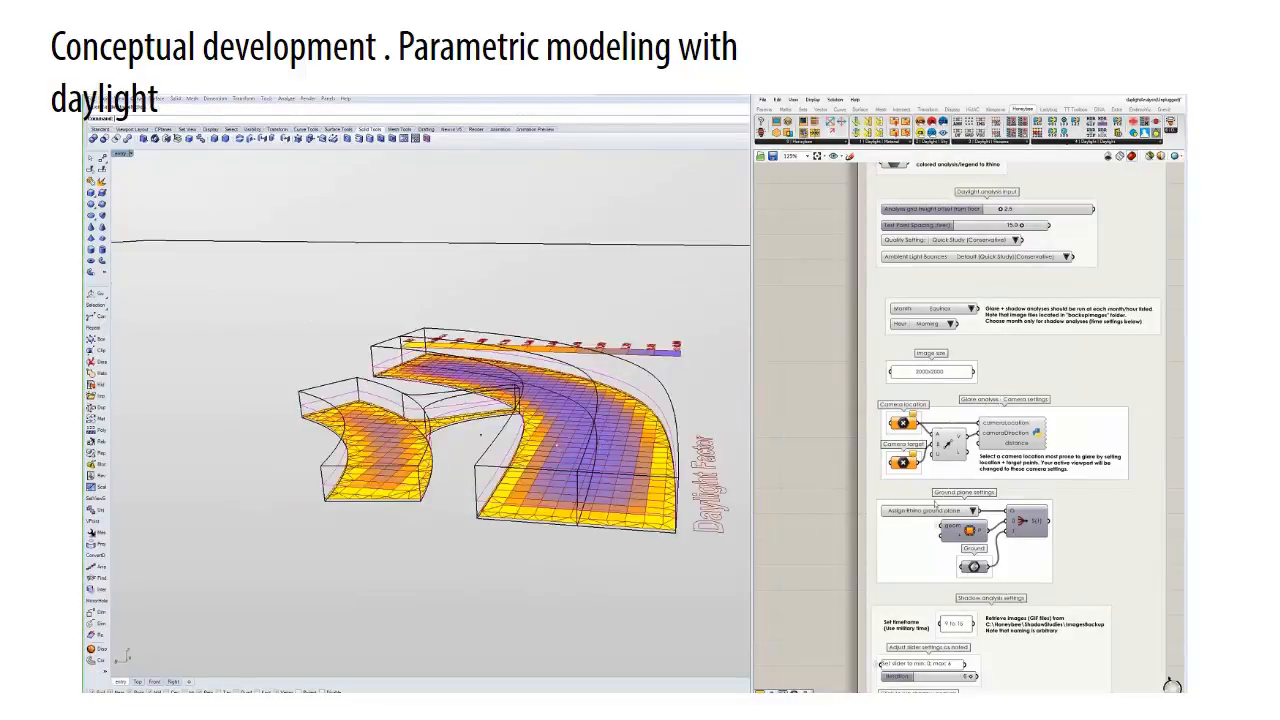
# - Assign the point between the wings as Camera Location and the point in the large wing as Camera Target
pyautogui.rightClick(900, 421)
pyautogui.click(936, 559)
pyautogui.click(481, 436)
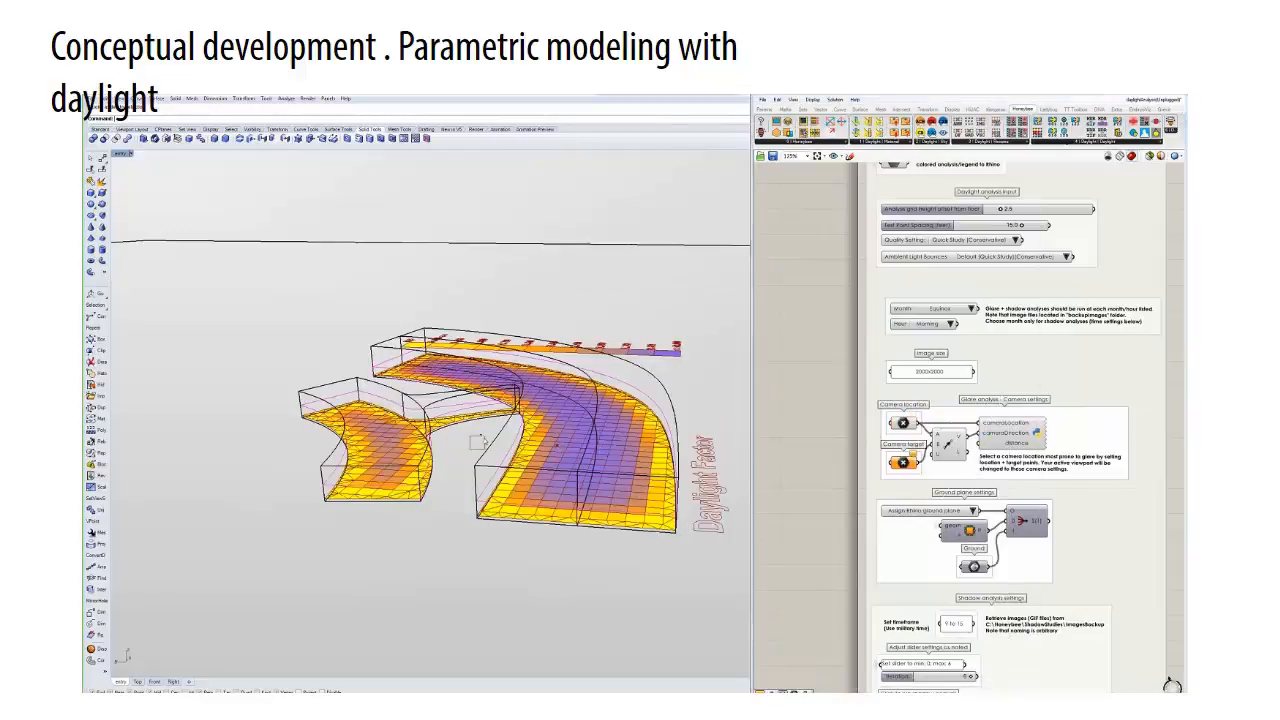
pyautogui.rightClick(903, 461)
pyautogui.click(957, 587)
pyautogui.click(574, 413)
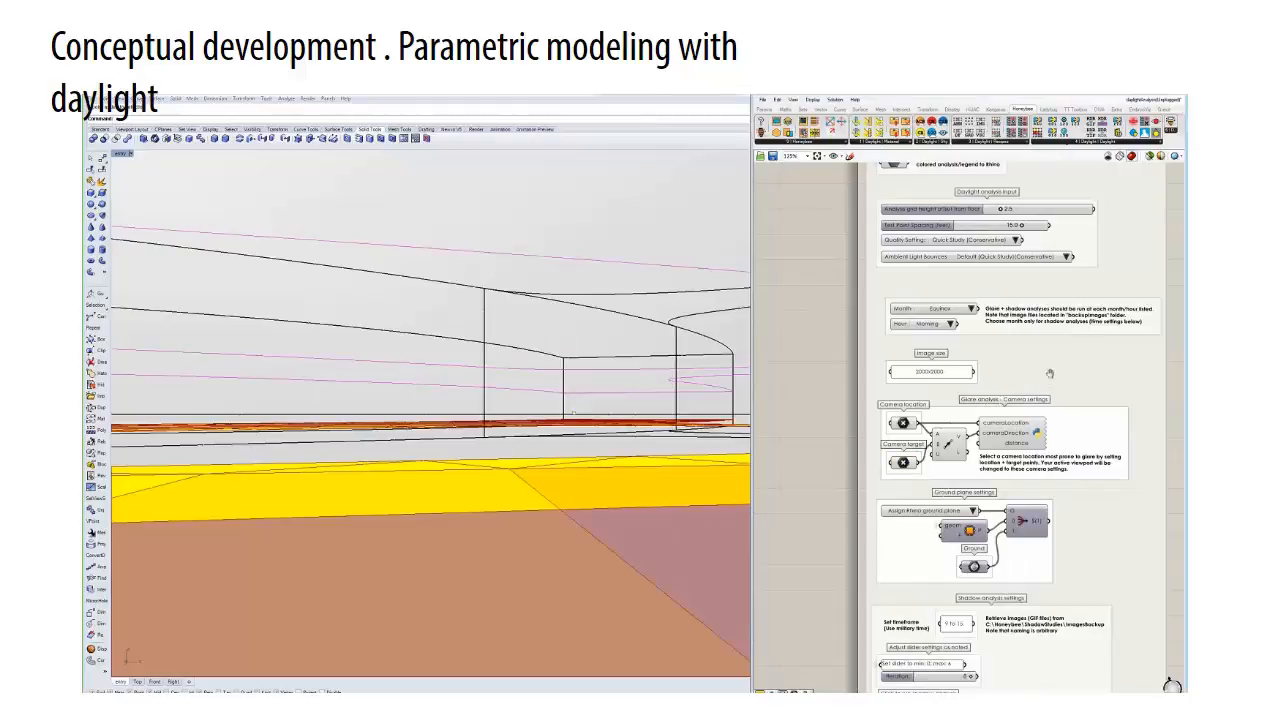
# - Set the analysis type to Glare Analysis and run the analysis
pyautogui.moveTo(977, 214); pyautogui.dragTo(955, 378, button='right')
pyautogui.click(937, 265)
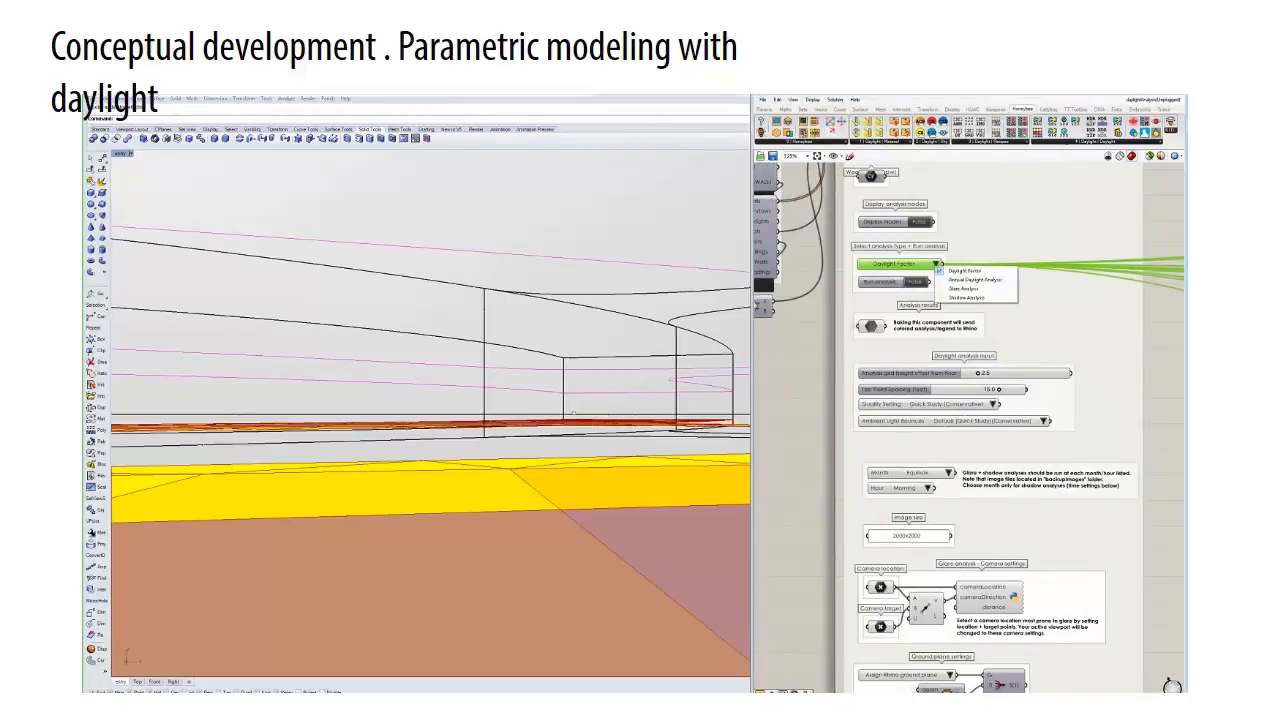
pyautogui.click(956, 292)
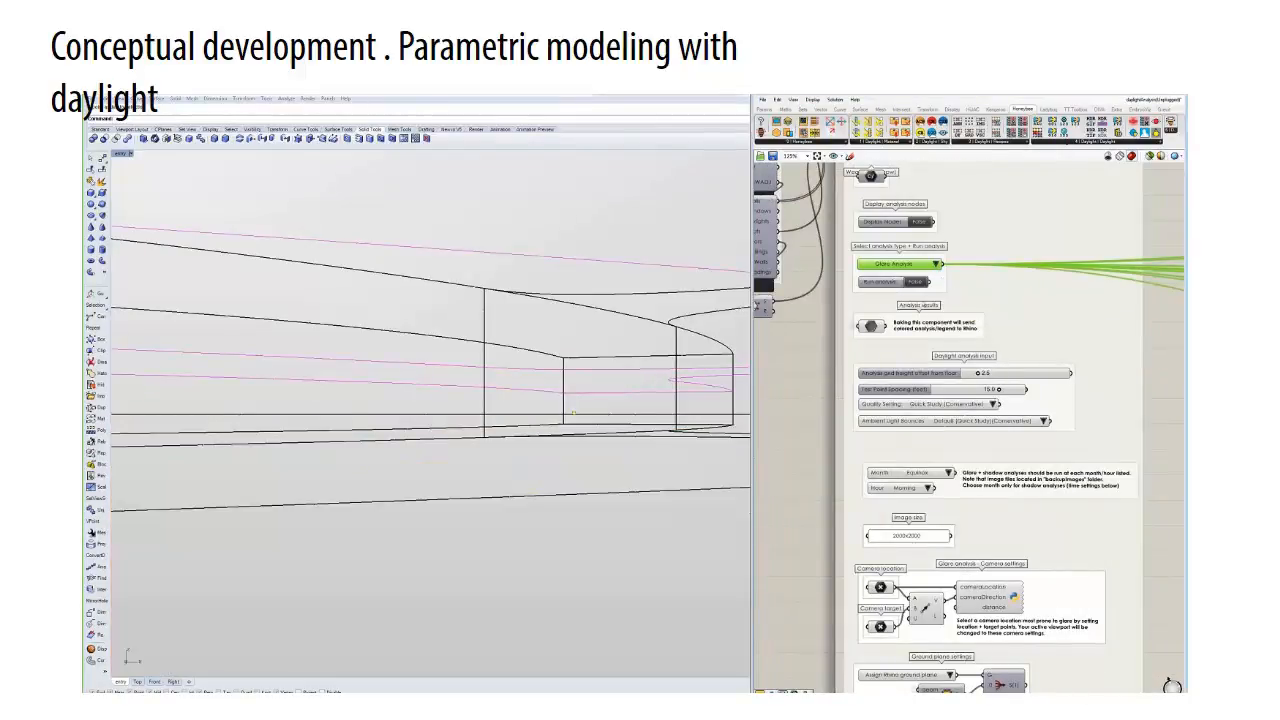
pyautogui.click(915, 285)
# - Examine the glare analysis output panel and the False Color and Daylight Glare Probability images
pyautogui.scroll(-4, 914, 286)
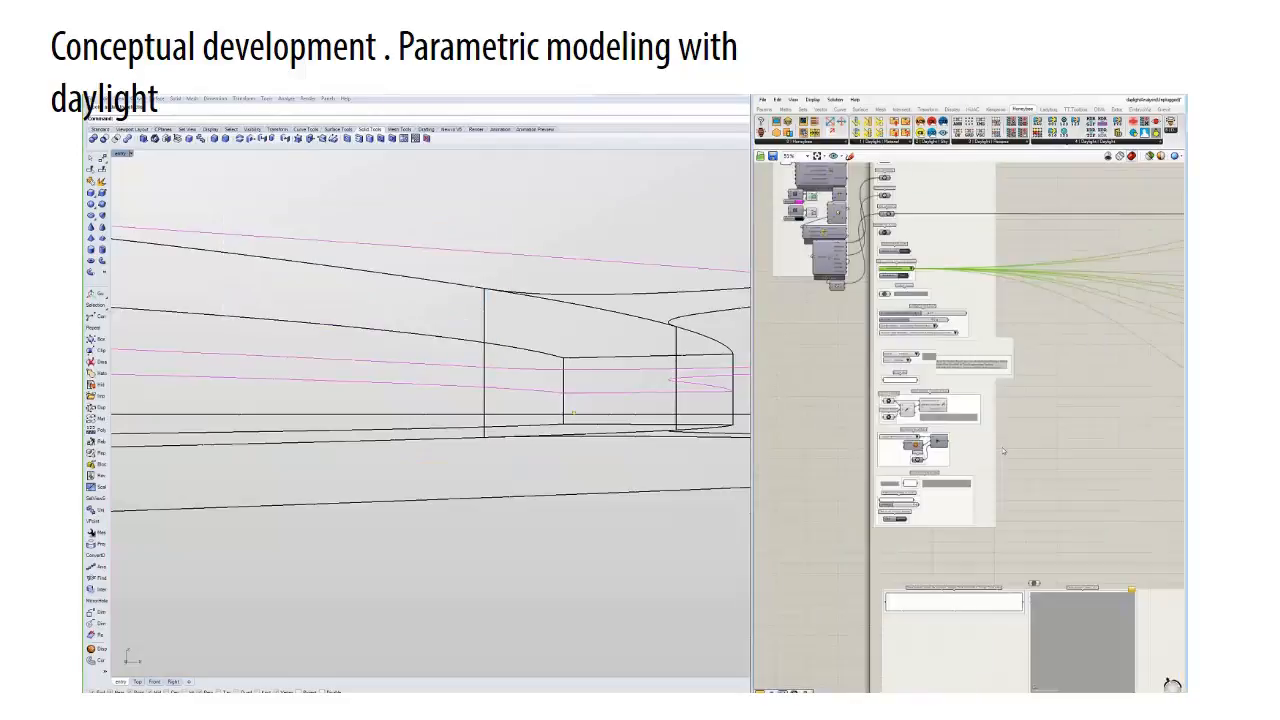
pyautogui.scroll(-1, 1040, 595)
pyautogui.moveTo(1040, 595); pyautogui.dragTo(977, 433, button='right')
pyautogui.scroll(4, 975, 433)
pyautogui.moveTo(876, 424); pyautogui.dragTo(988, 314, button='right')
pyautogui.scroll(1, 988, 314)
pyautogui.click(1114, 253)
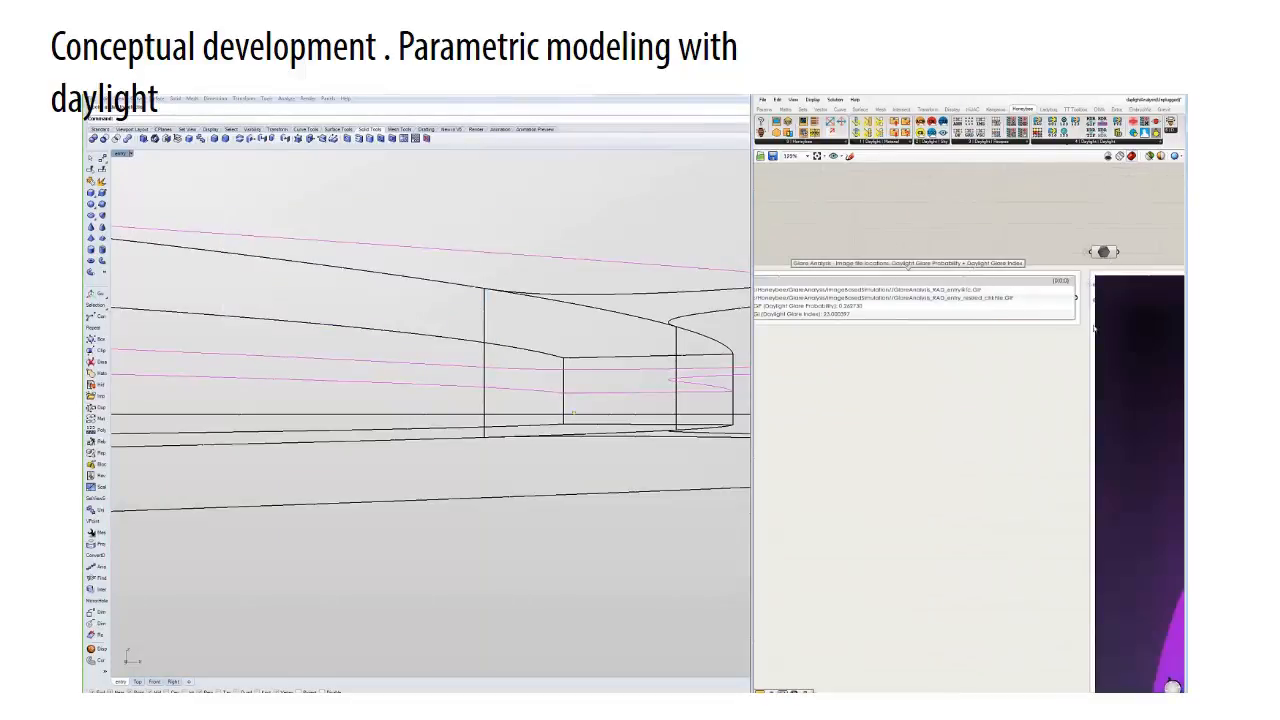
pyautogui.scroll(-3, 1109, 436)
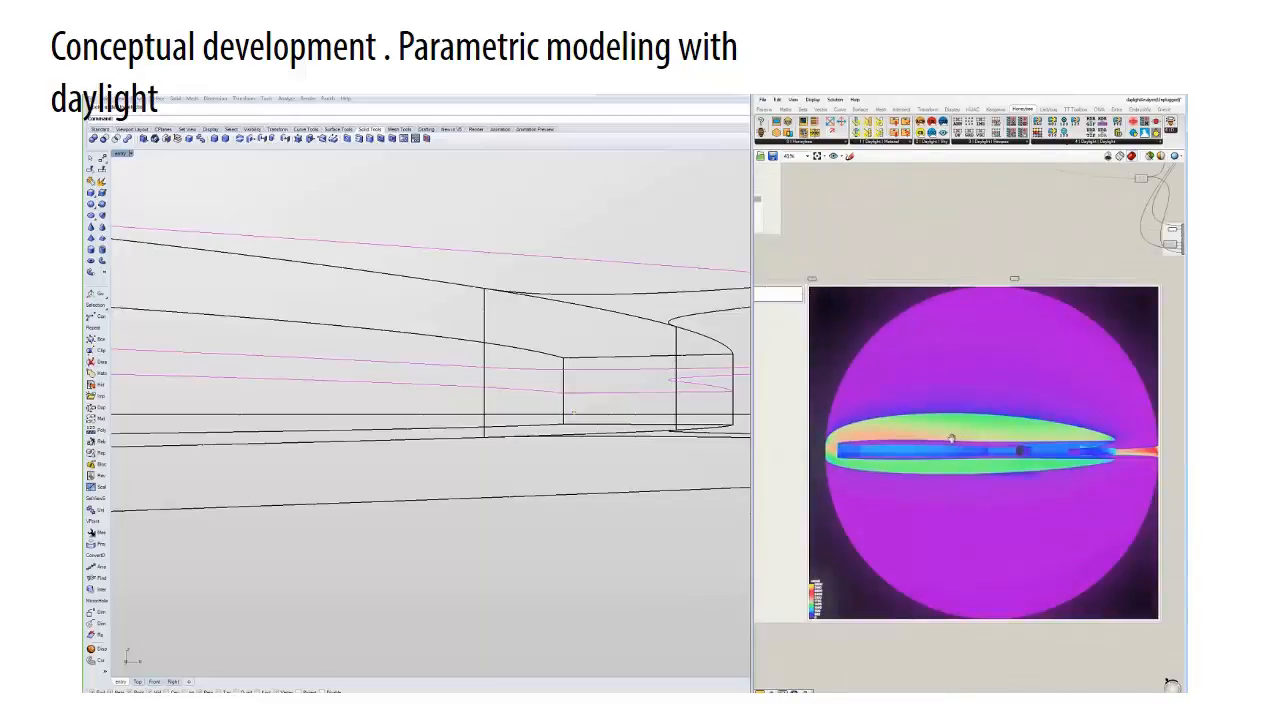
pyautogui.scroll(-1, 1103, 455)
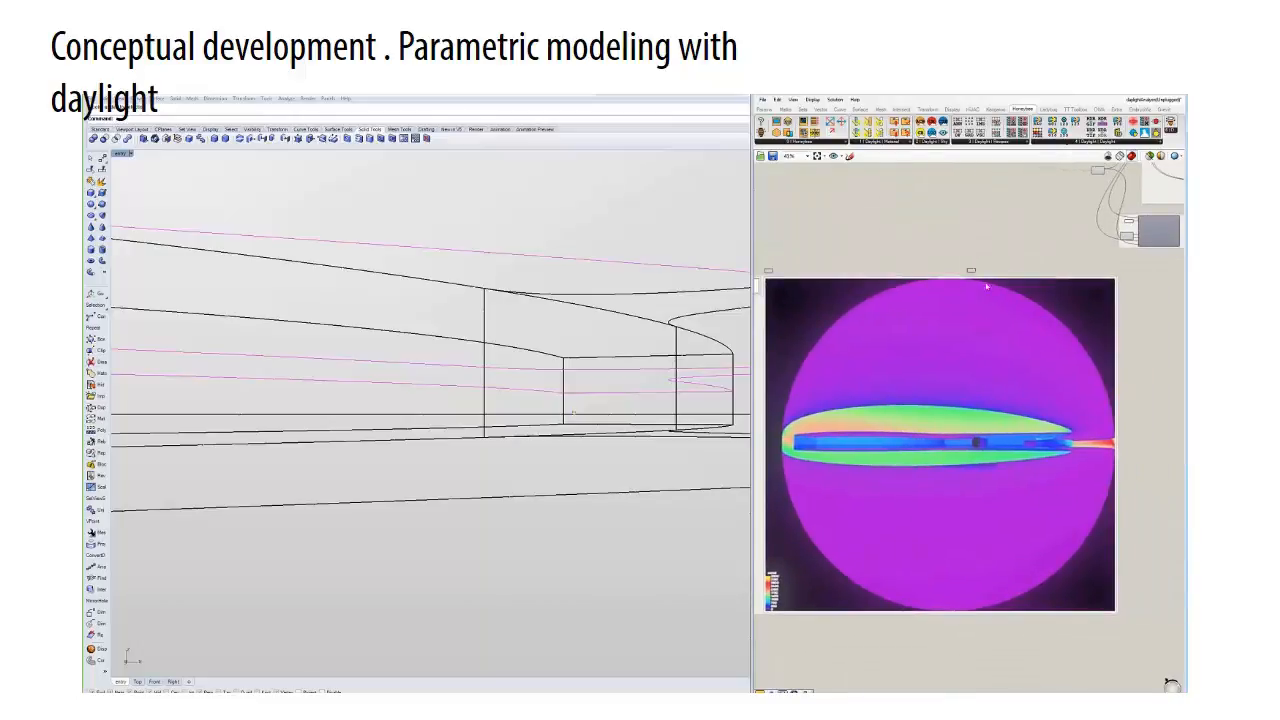
pyautogui.scroll(5, 986, 287)
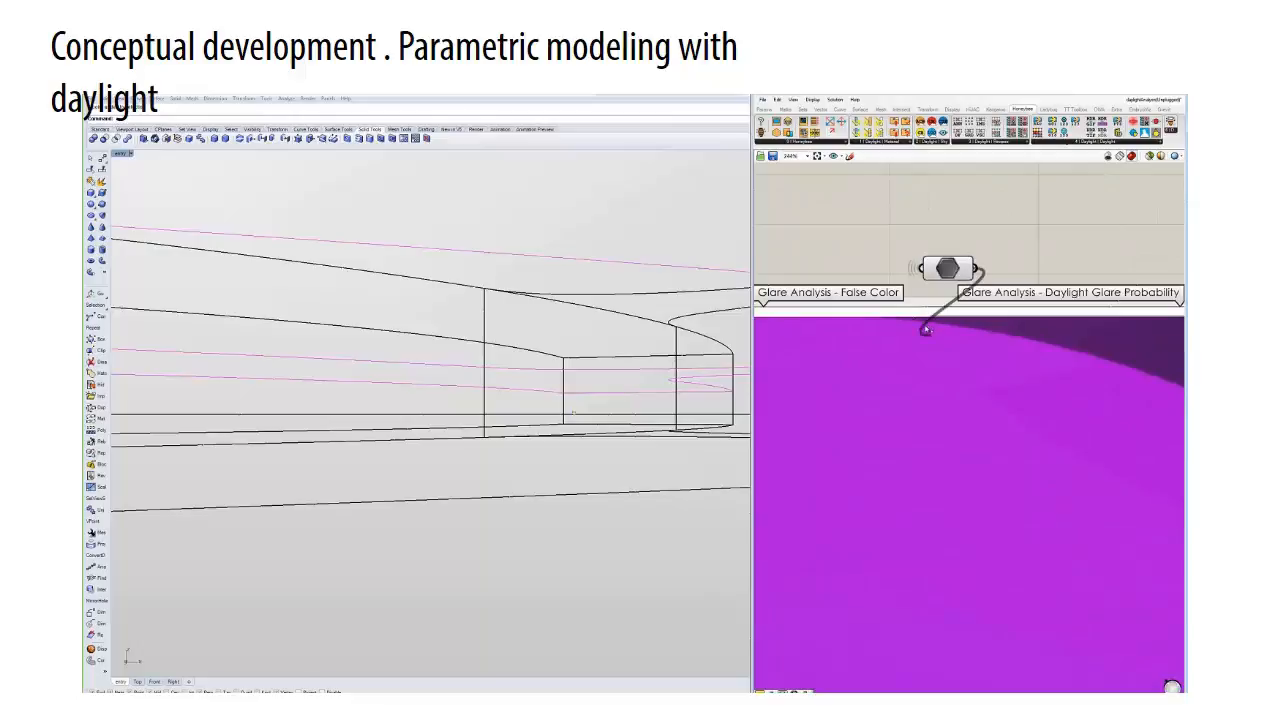
pyautogui.scroll(-5, 925, 330)
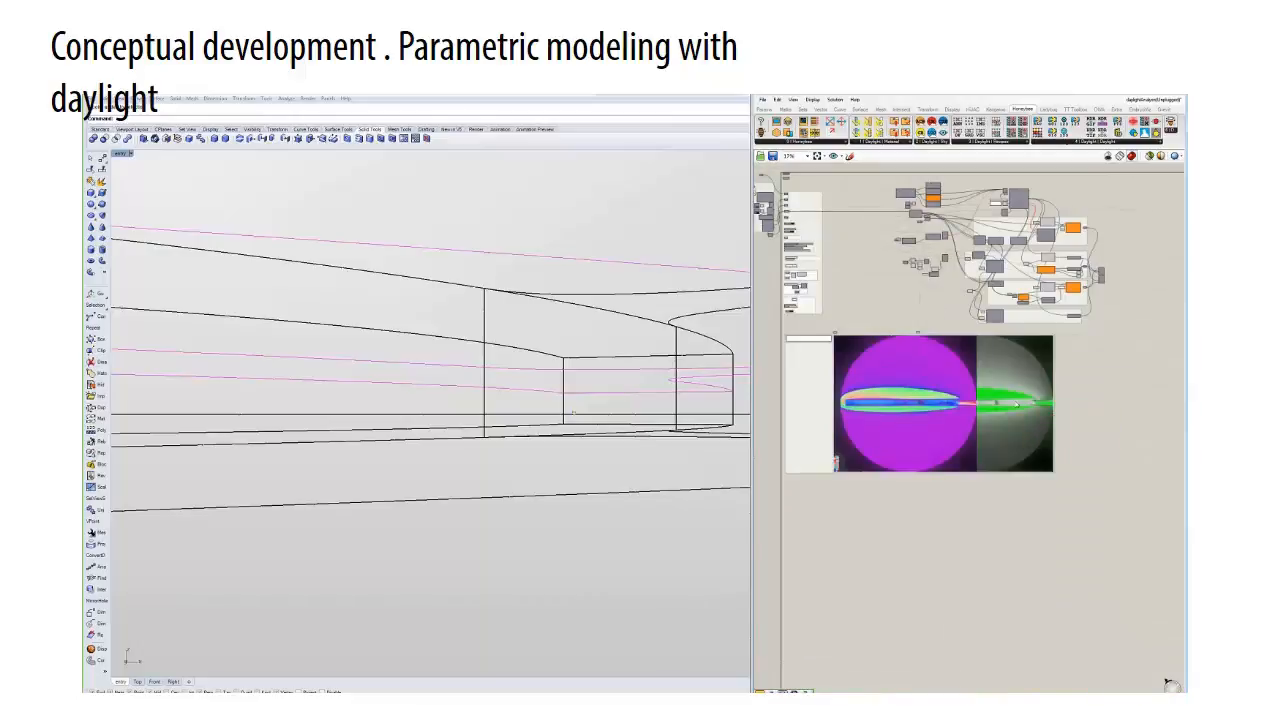
pyautogui.moveTo(1016, 404); pyautogui.dragTo(1100, 404)
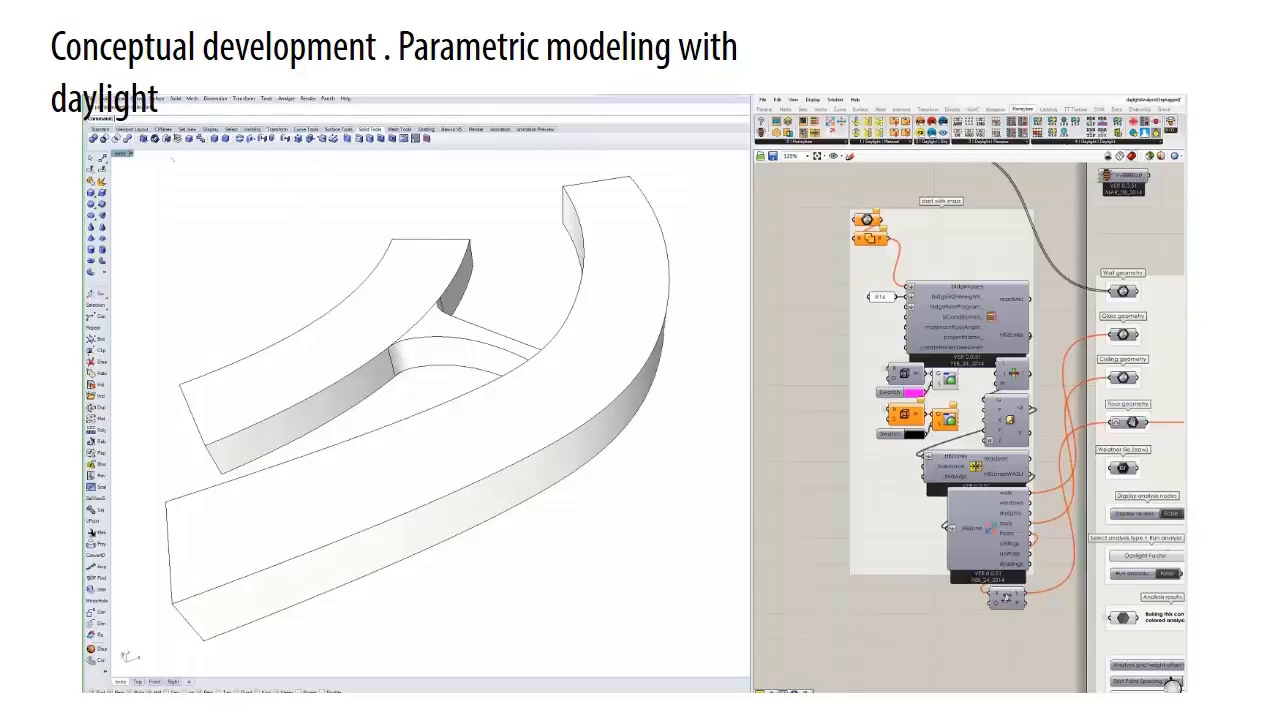
# - Show the perspective view in wireframe and assign all the building masses to the starting mass parameter
pyautogui.click(121, 153)
pyautogui.click(140, 177)
pyautogui.moveTo(572, 521); pyautogui.dragTo(374, 350)
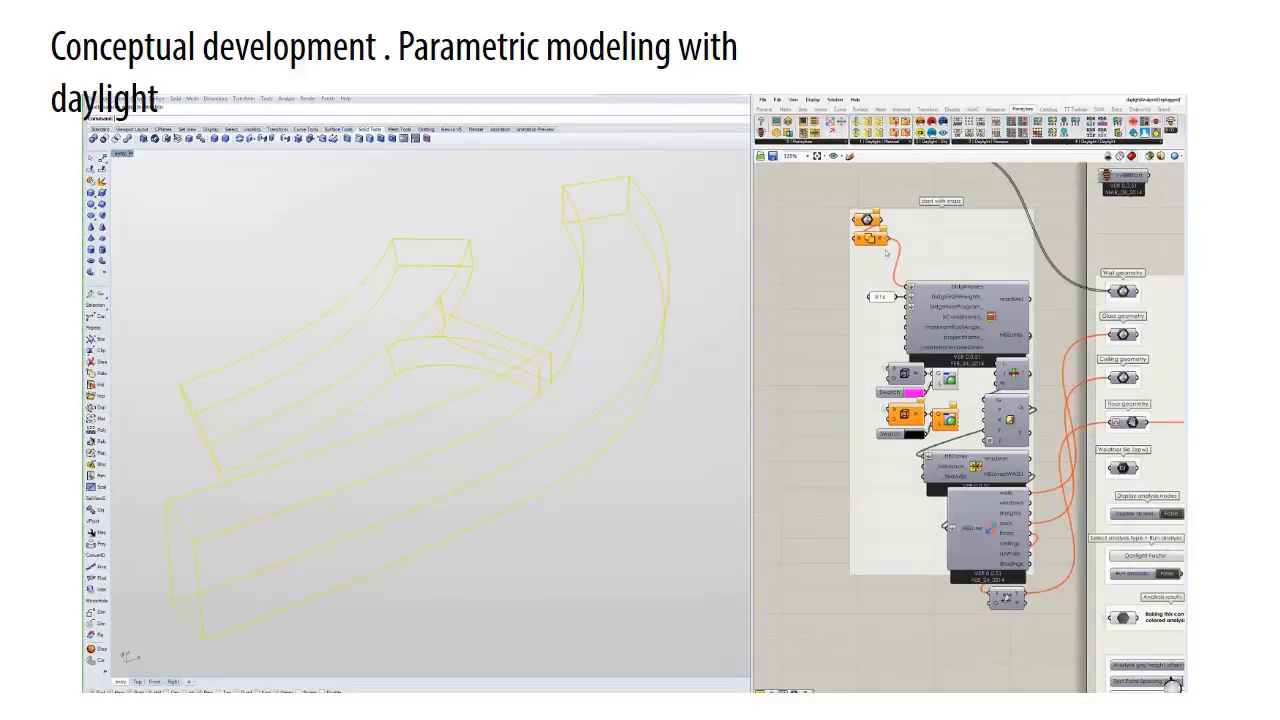
pyautogui.rightClick(863, 219)
pyautogui.click(897, 365)
pyautogui.click(703, 422)
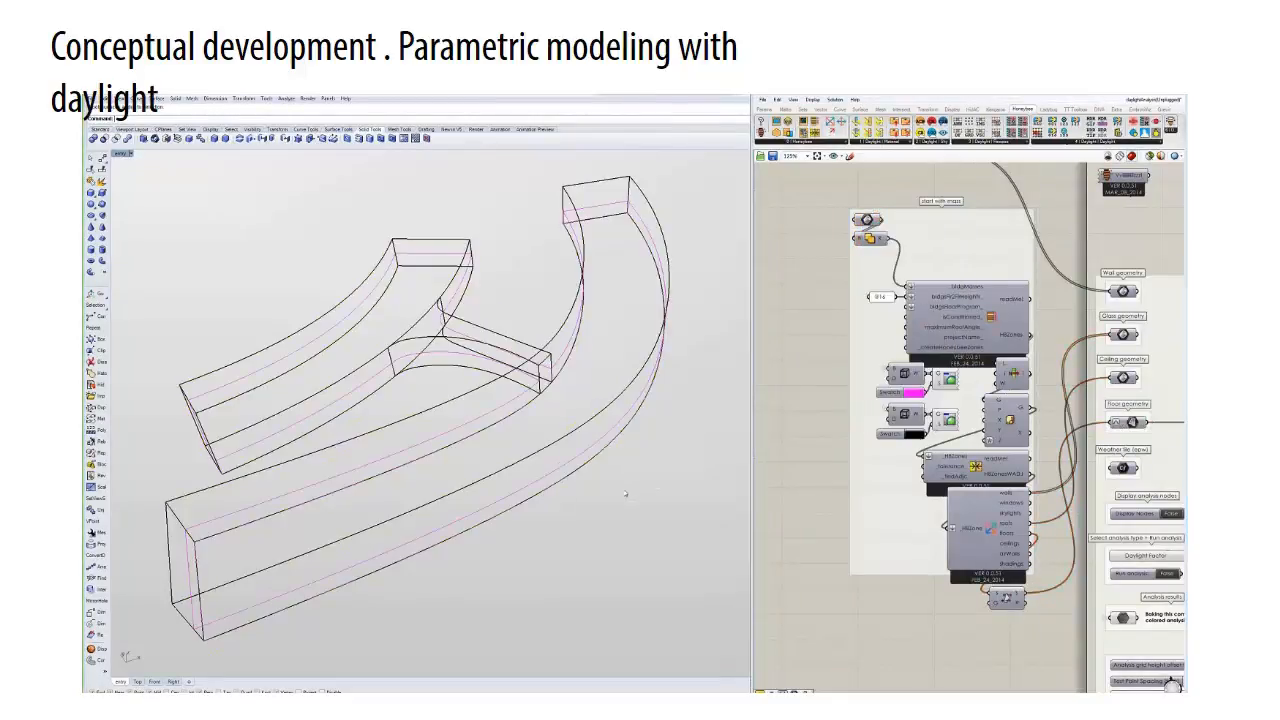
# - Display the analysis nodes on the floors to check the test points, and hide them again
pyautogui.moveTo(626, 489); pyautogui.dragTo(659, 443, button='right')
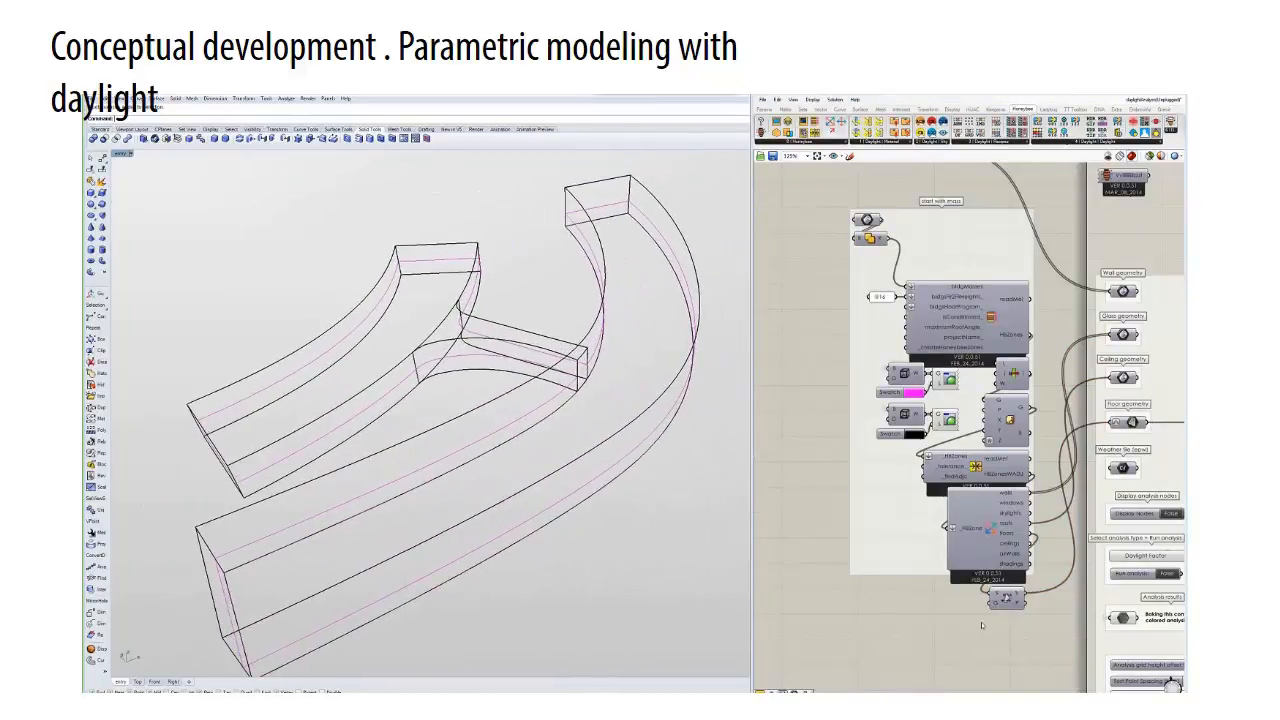
pyautogui.moveTo(1170, 513); pyautogui.dragTo(986, 443, button='right')
pyautogui.click(986, 443)
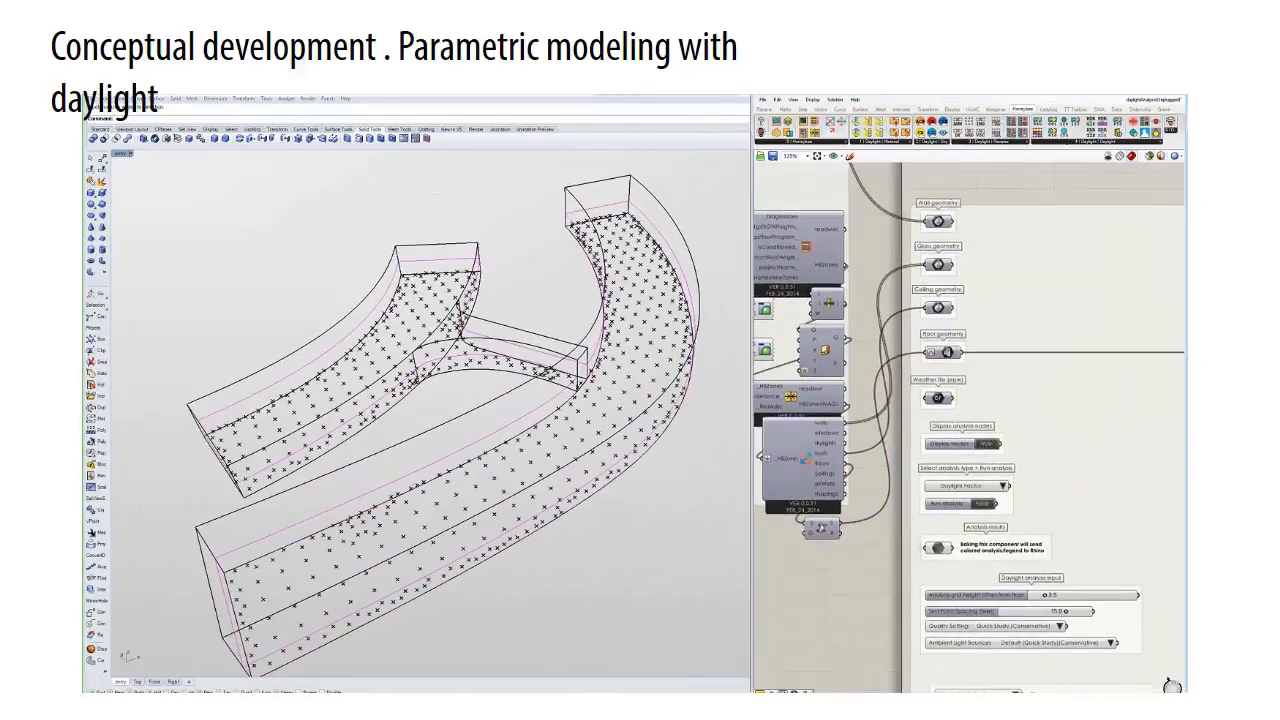
pyautogui.moveTo(576, 592)
pyautogui.mouseDown(button='right')
pyautogui.moveTo(586, 517)
pyautogui.moveTo(573, 584)
pyautogui.mouseUp(button='right')
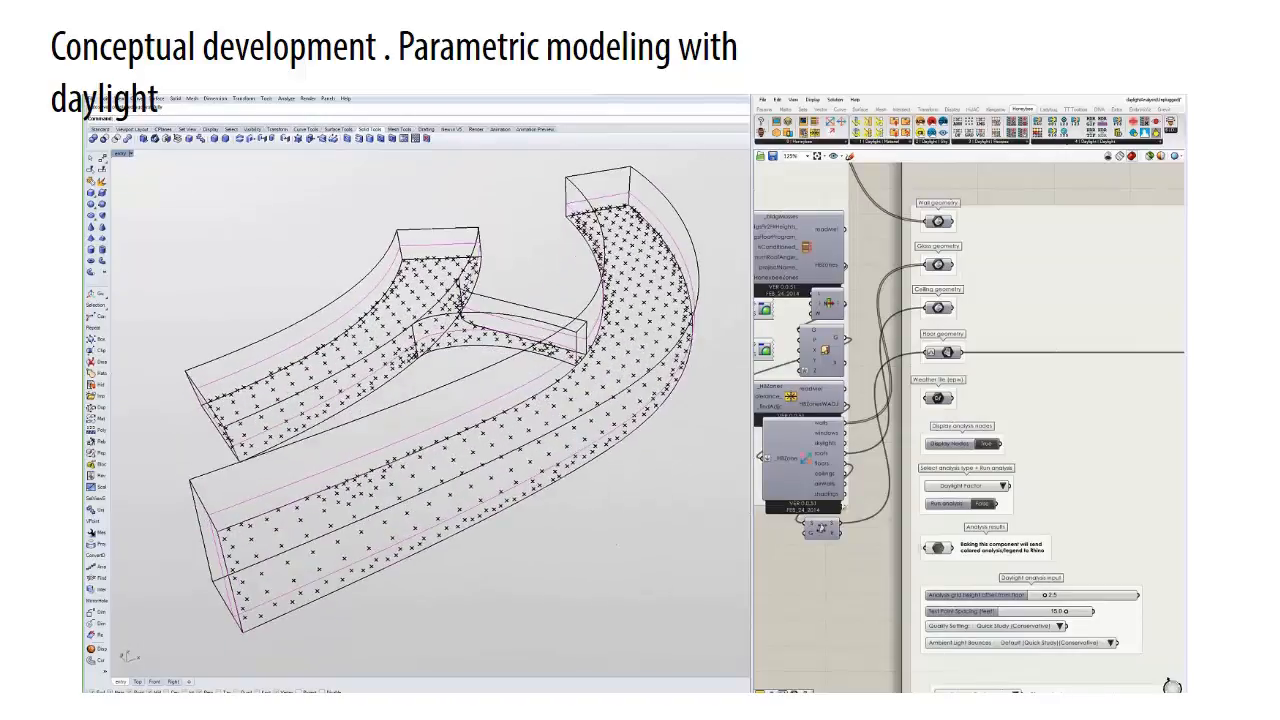
pyautogui.click(986, 447)
# - Set the analysis type to Annual Daylight Analysis, run it, and view the coloured floor grid with its legend
pyautogui.click(1003, 487)
pyautogui.click(1022, 498)
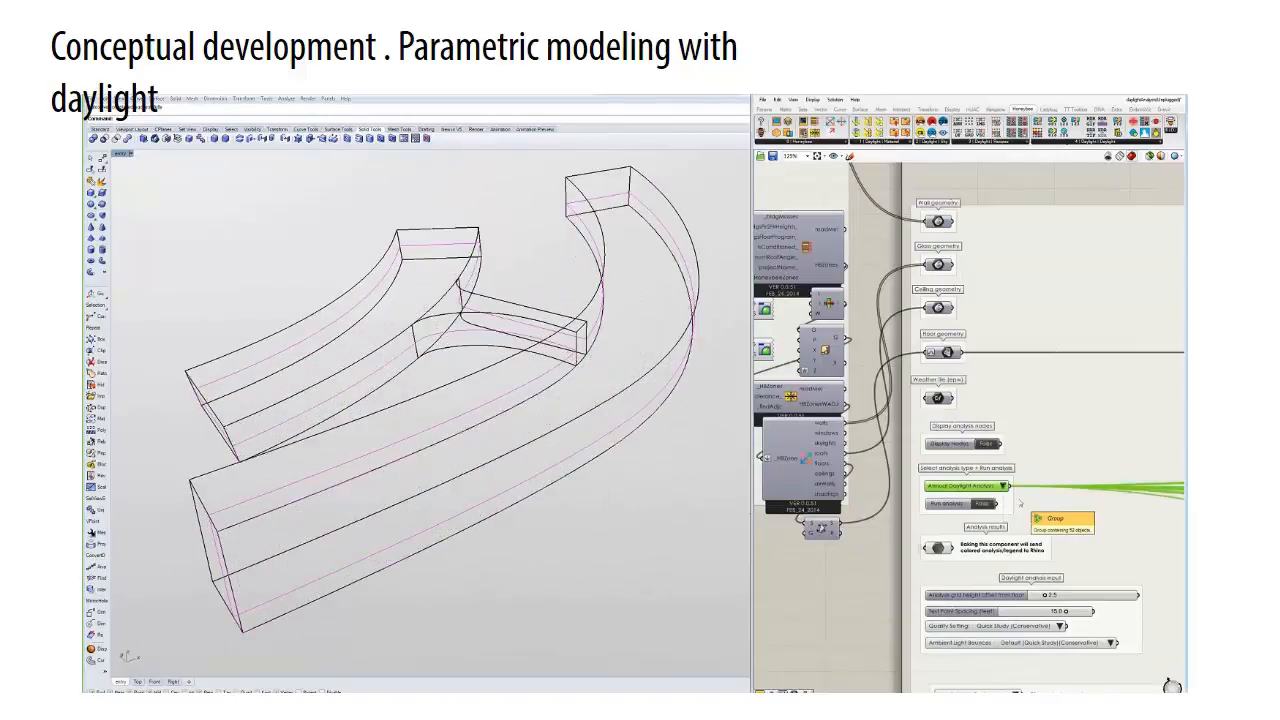
pyautogui.click(983, 504)
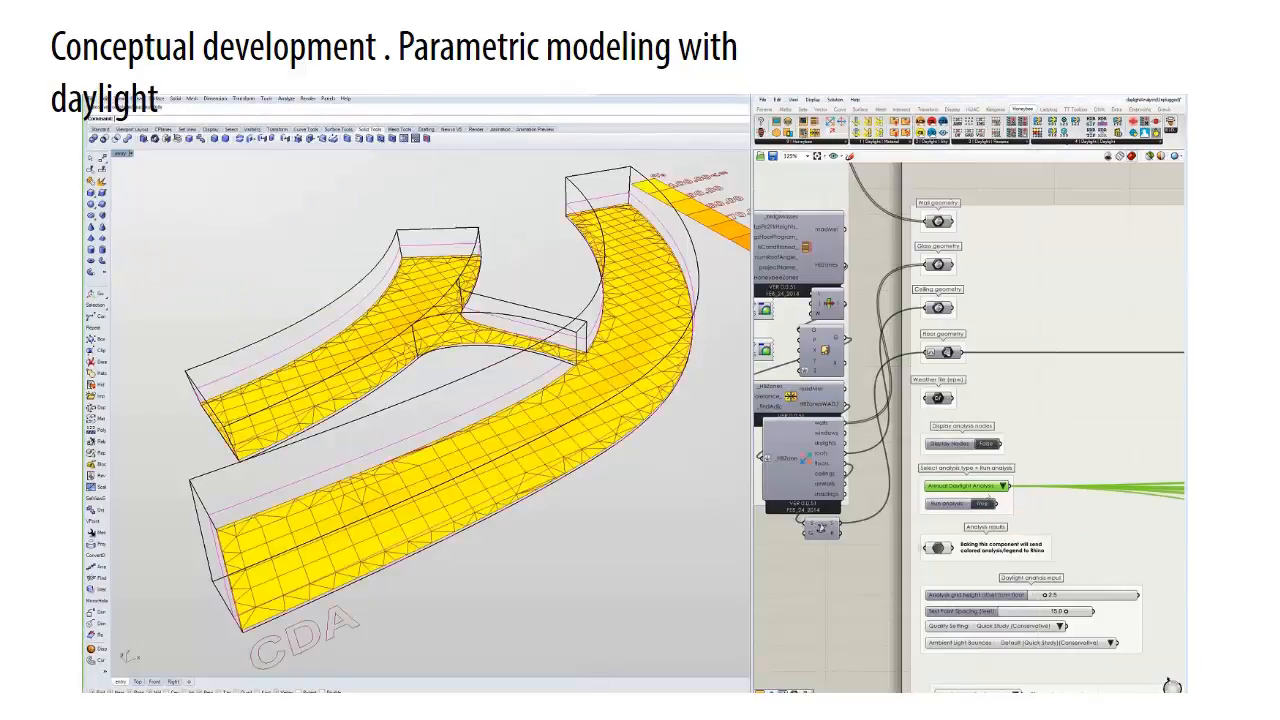
pyautogui.moveTo(557, 413); pyautogui.dragTo(512, 440, button='right')
pyautogui.scroll(-4, 554, 424)
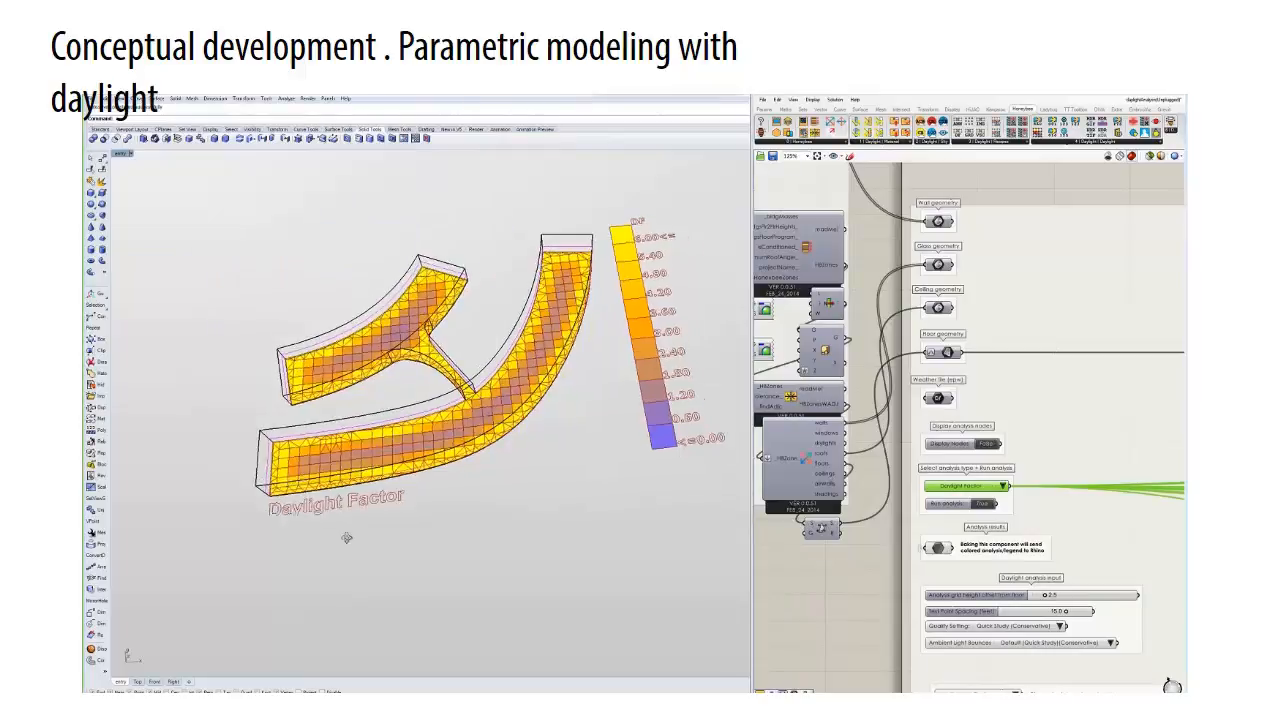
# - Offset the large wing's outer curved base edge outward to outline an added strip
pyautogui.moveTo(343, 529); pyautogui.dragTo(413, 453, button='right')
pyautogui.press('Return')
pyautogui.click(502, 434)
pyautogui.click(549, 470)
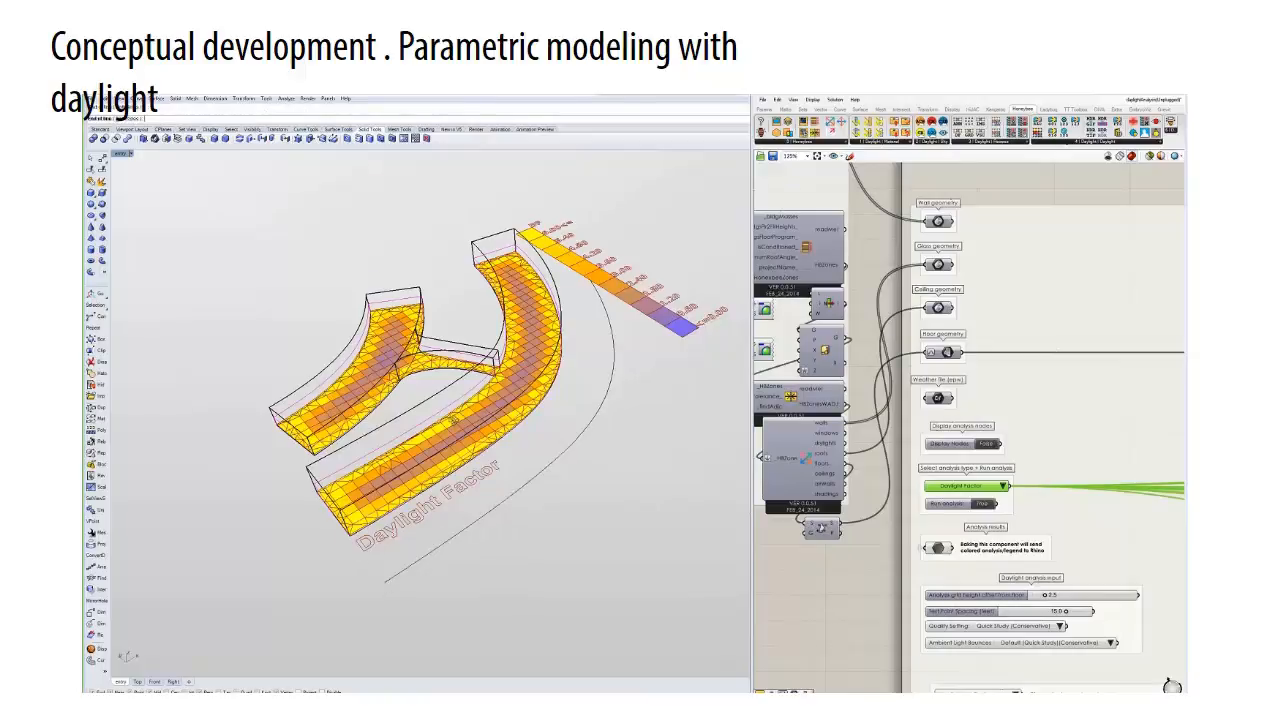
# - Duplicate the large wing's outer curved base edge as the inner boundary of the added strip
pyautogui.moveTo(455, 421); pyautogui.dragTo(405, 483, button='right')
pyautogui.press('Return')
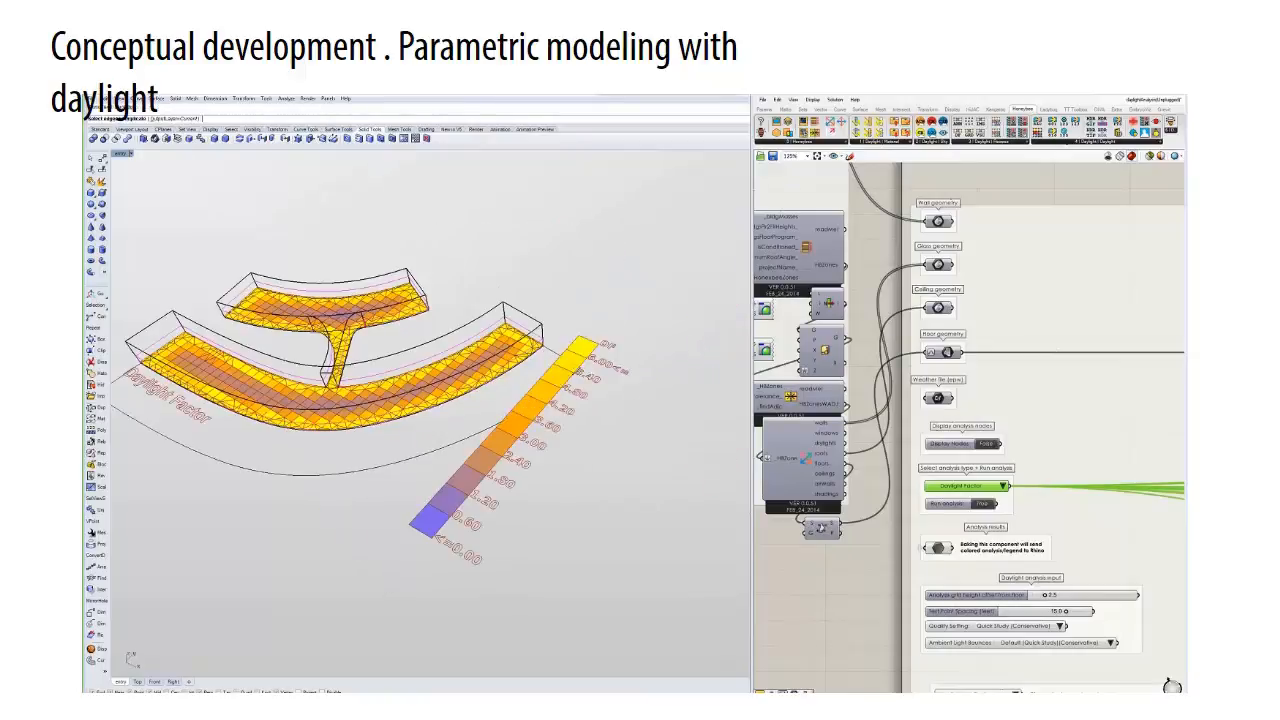
pyautogui.click(520, 370)
pyautogui.press('Return')
pyautogui.click(542, 348)
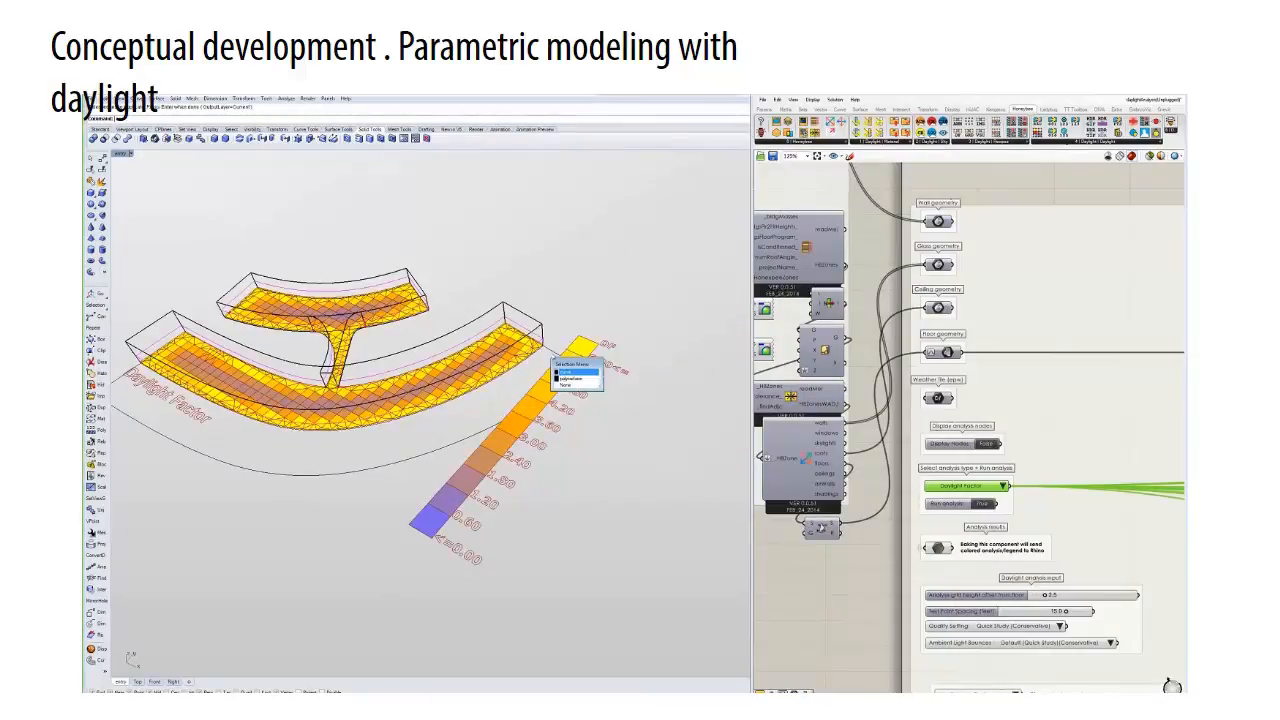
pyautogui.click(573, 373)
pyautogui.keyDown('shift'); pyautogui.moveTo(573, 373); pyautogui.dragTo(740, 384, button='right'); pyautogui.keyUp('shift')
# - Extrude the outline of the added strip up to the height of the large wing
pyautogui.click(264, 404)
pyautogui.write('ext')
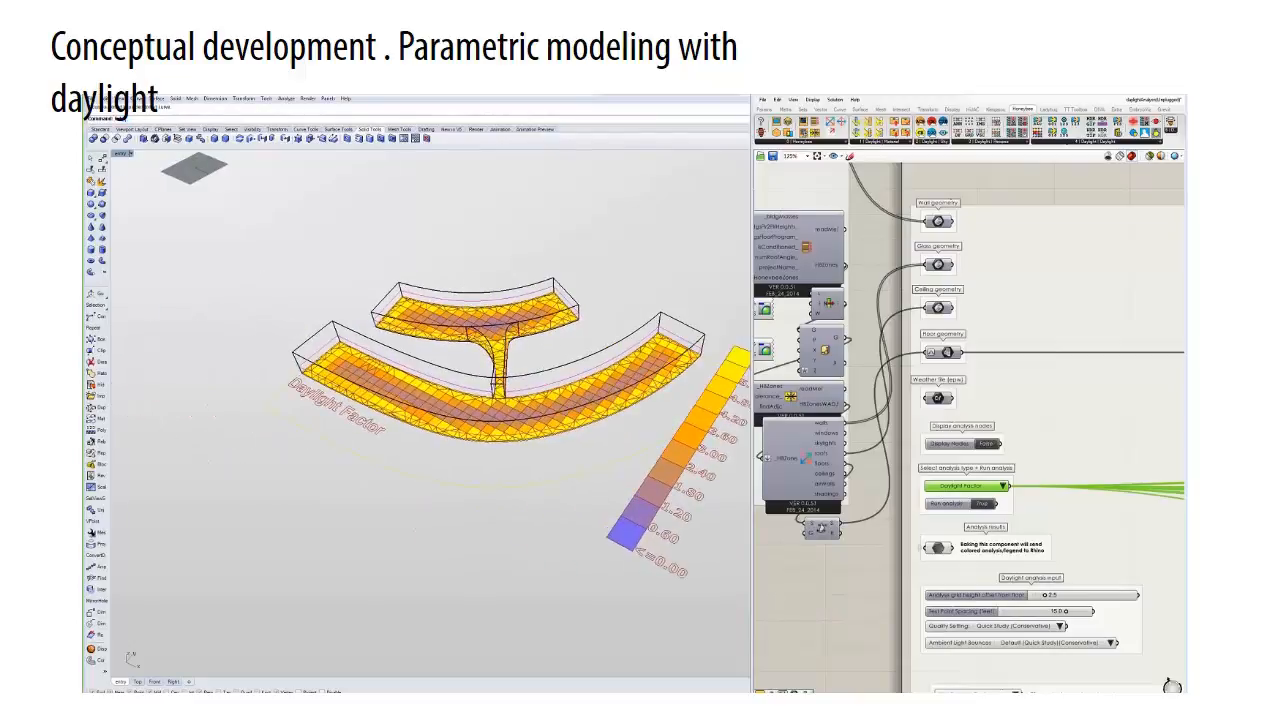
pyautogui.press('Return')
pyautogui.click(290, 412)
pyautogui.moveTo(310, 430); pyautogui.dragTo(446, 540, button='right')
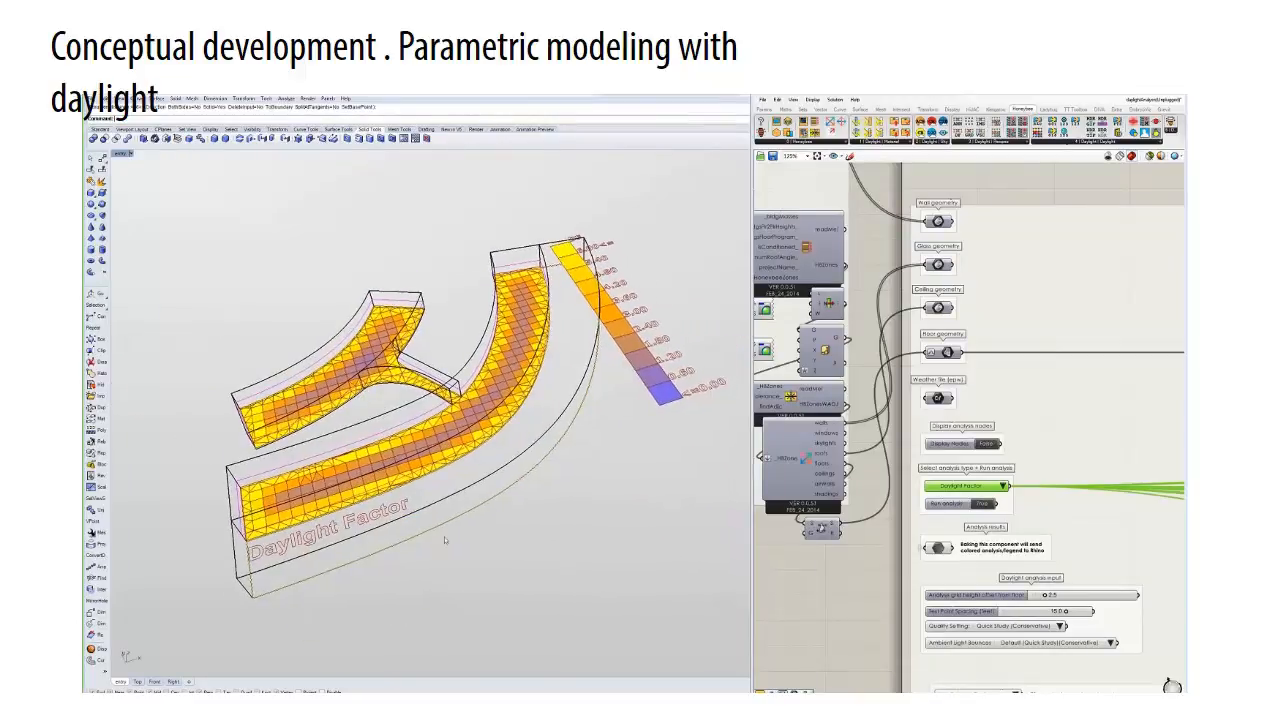
# - Assign all the masses, including the added strip, to the starting mass parameter and rerun the Daylight Factor analysis
pyautogui.click(349, 542)
pyautogui.keyDown('shift'); pyautogui.click(419, 366); pyautogui.keyUp('shift')
pyautogui.keyDown('shift'); pyautogui.click(420, 311); pyautogui.keyUp('shift')
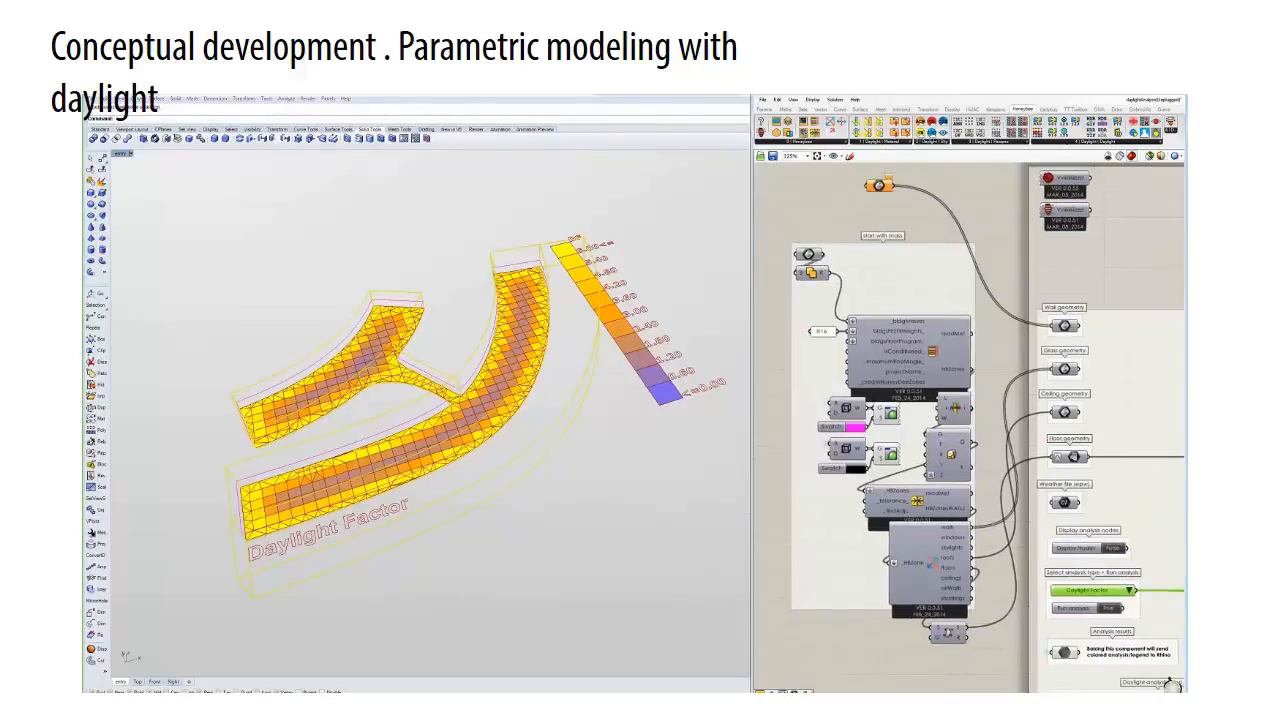
pyautogui.rightClick(812, 254)
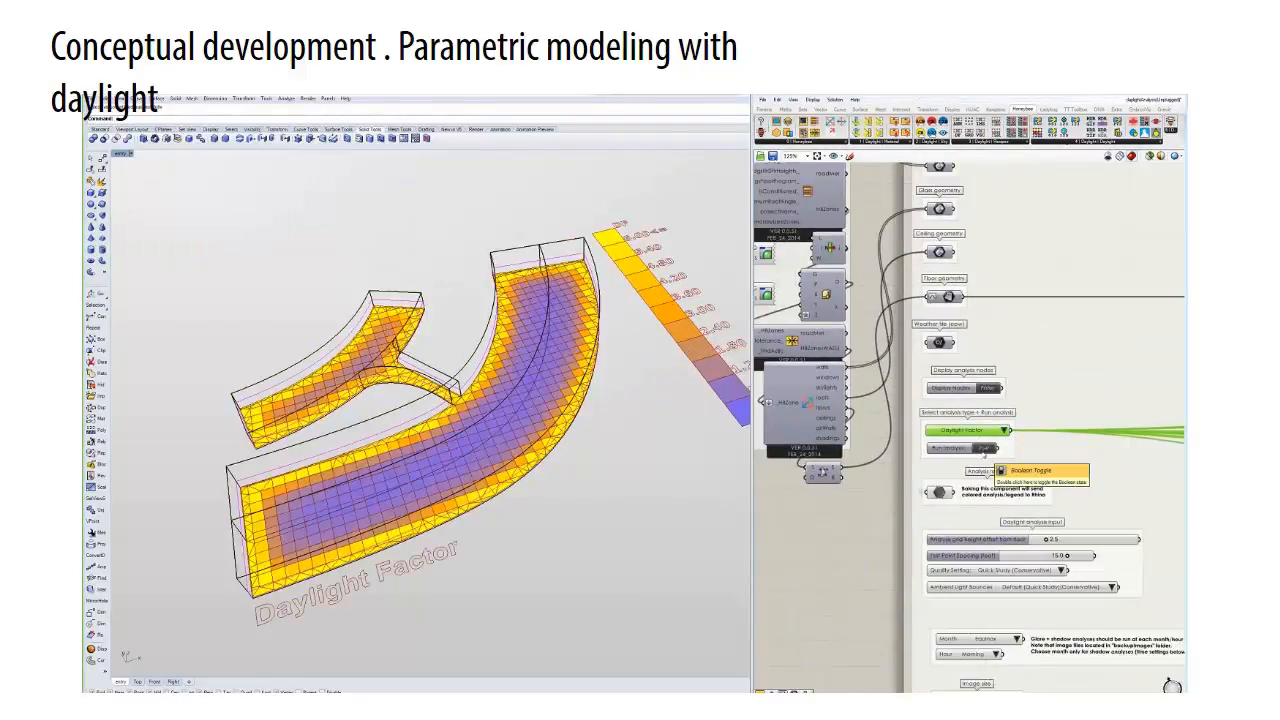
pyautogui.doubleClick(984, 452)
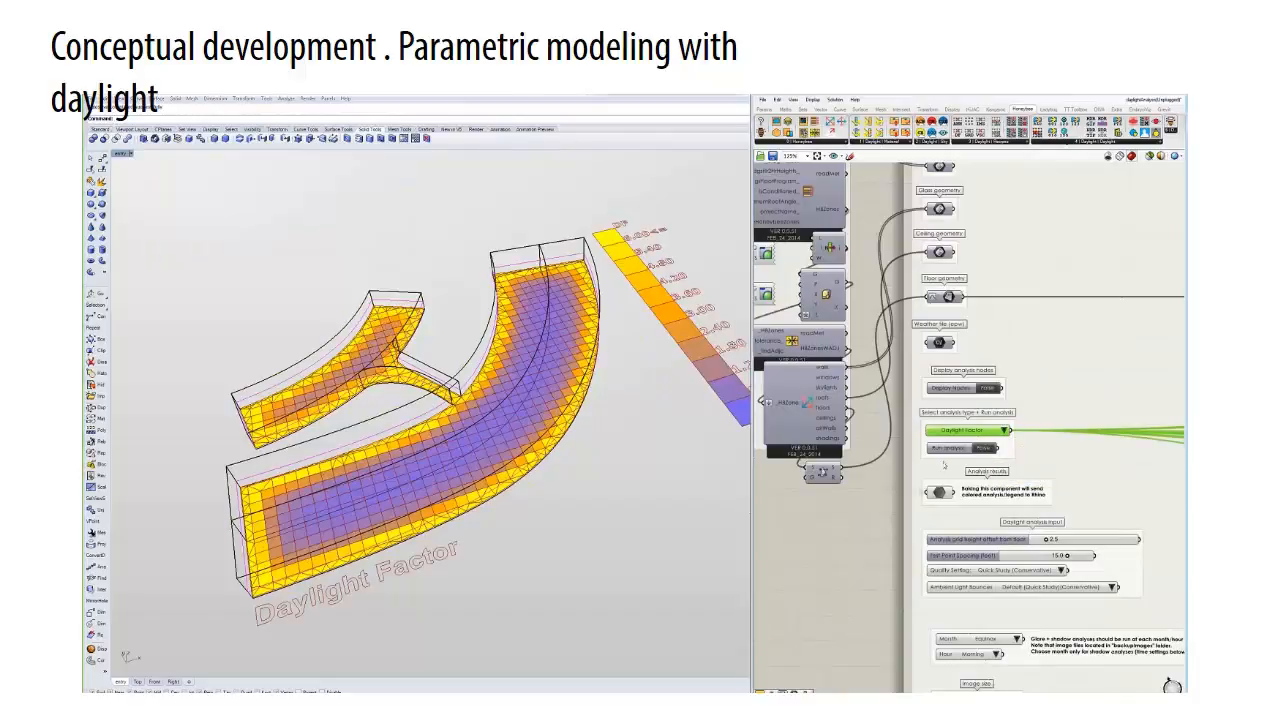
# - Place two points in the large wing's floor area to serve as the glare camera's location and target
pyautogui.moveTo(908, 549); pyautogui.dragTo(868, 387, button='right')
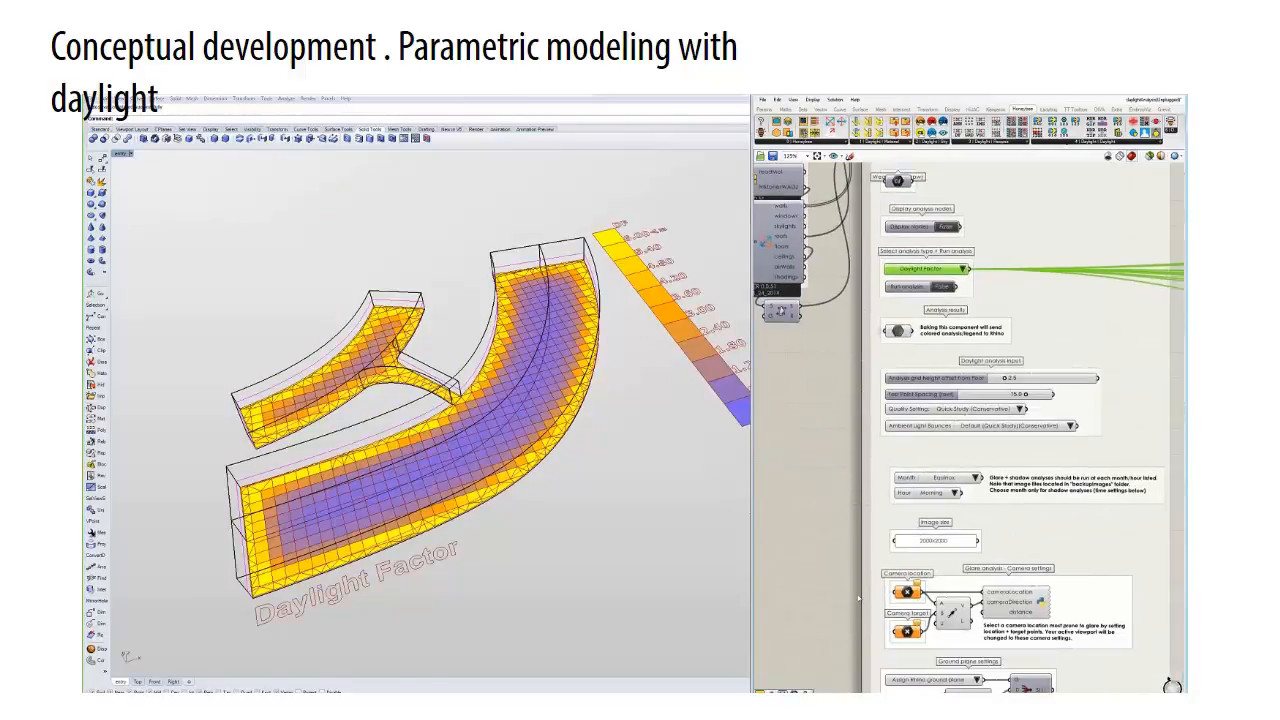
pyautogui.moveTo(837, 616); pyautogui.dragTo(829, 447, button='right')
pyautogui.click(102, 158)
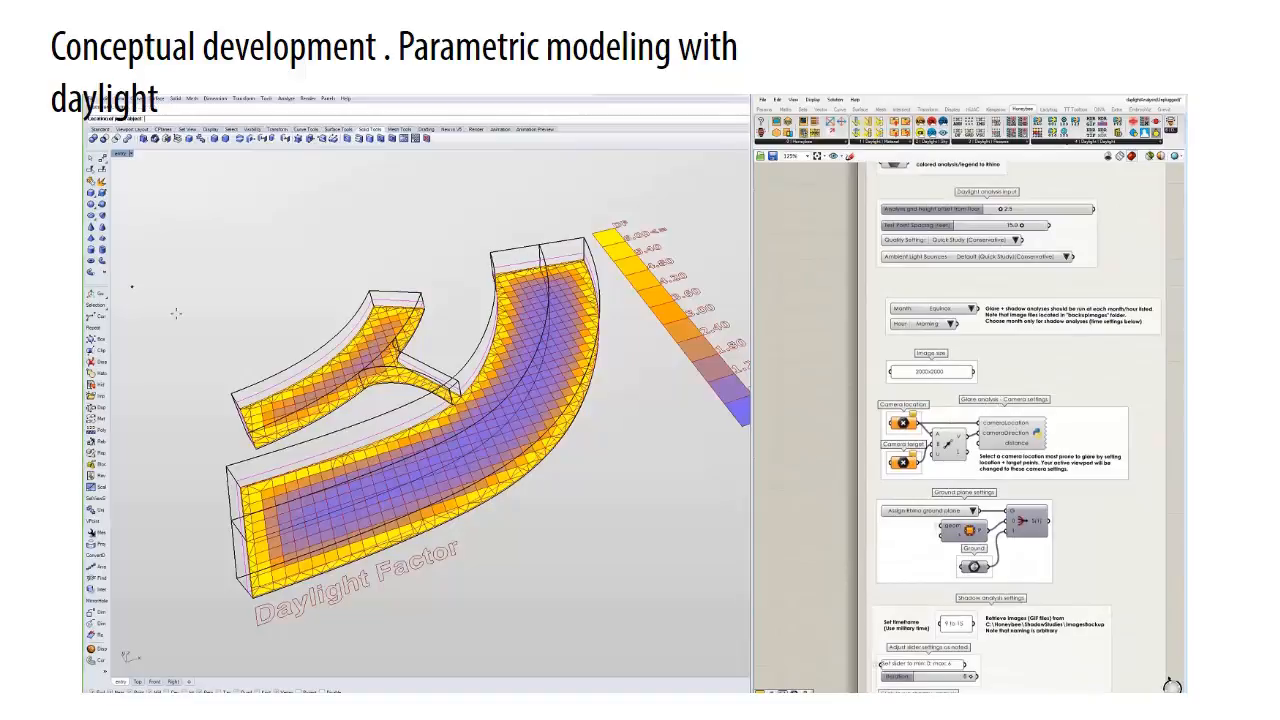
pyautogui.moveTo(366, 482)
pyautogui.mouseDown(button='right')
pyautogui.moveTo(374, 496)
pyautogui.moveTo(376, 473)
pyautogui.mouseUp(button='right')
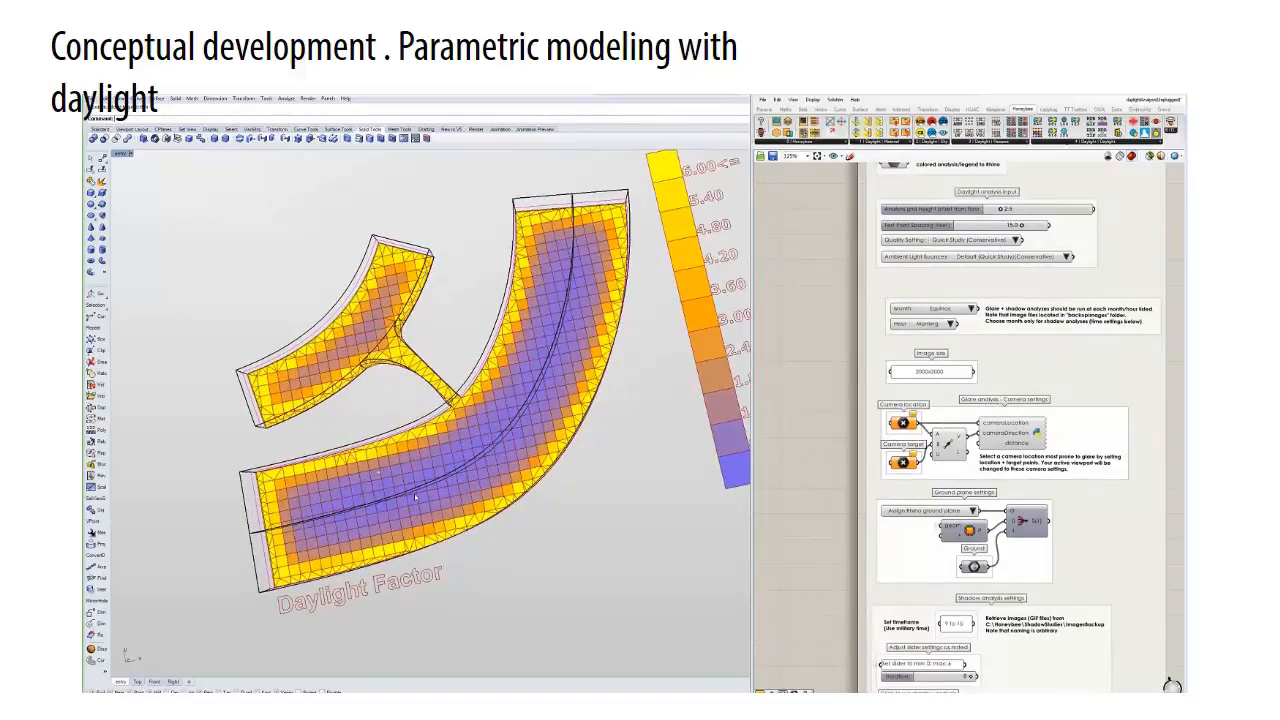
pyautogui.moveTo(416, 493); pyautogui.dragTo(519, 431, button='right')
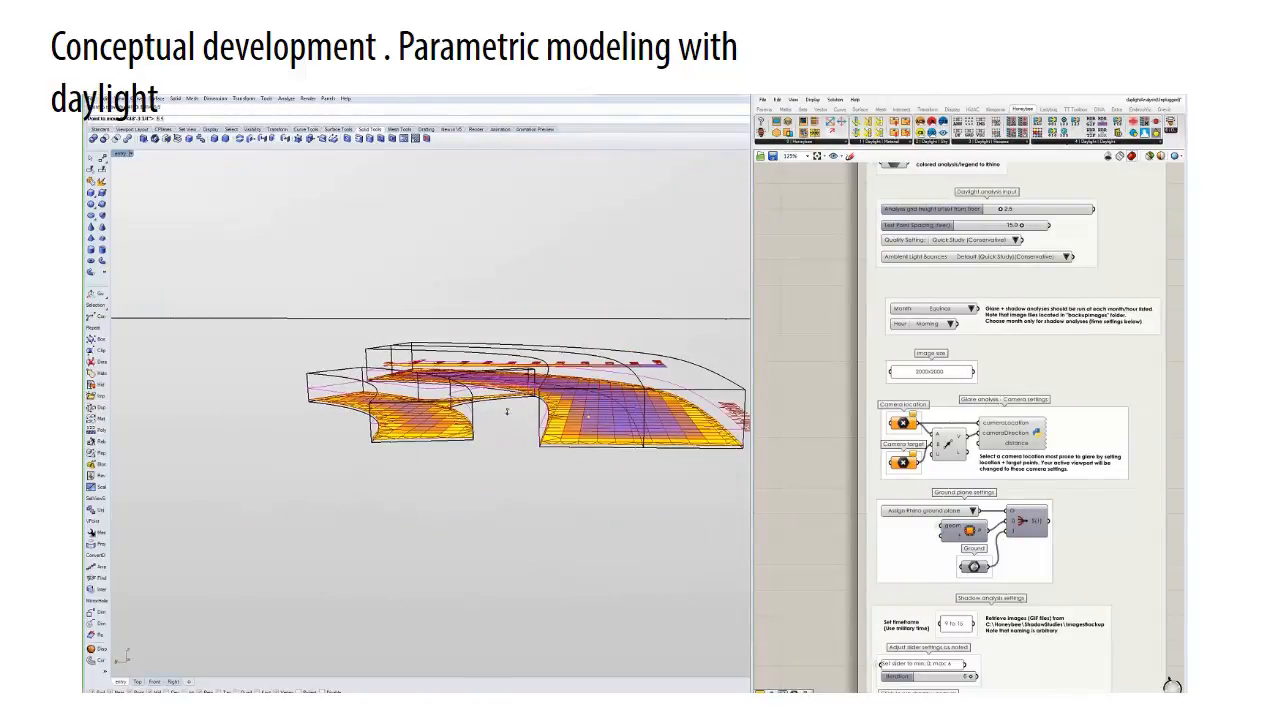
pyautogui.moveTo(507, 404); pyautogui.dragTo(480, 436, button='right')
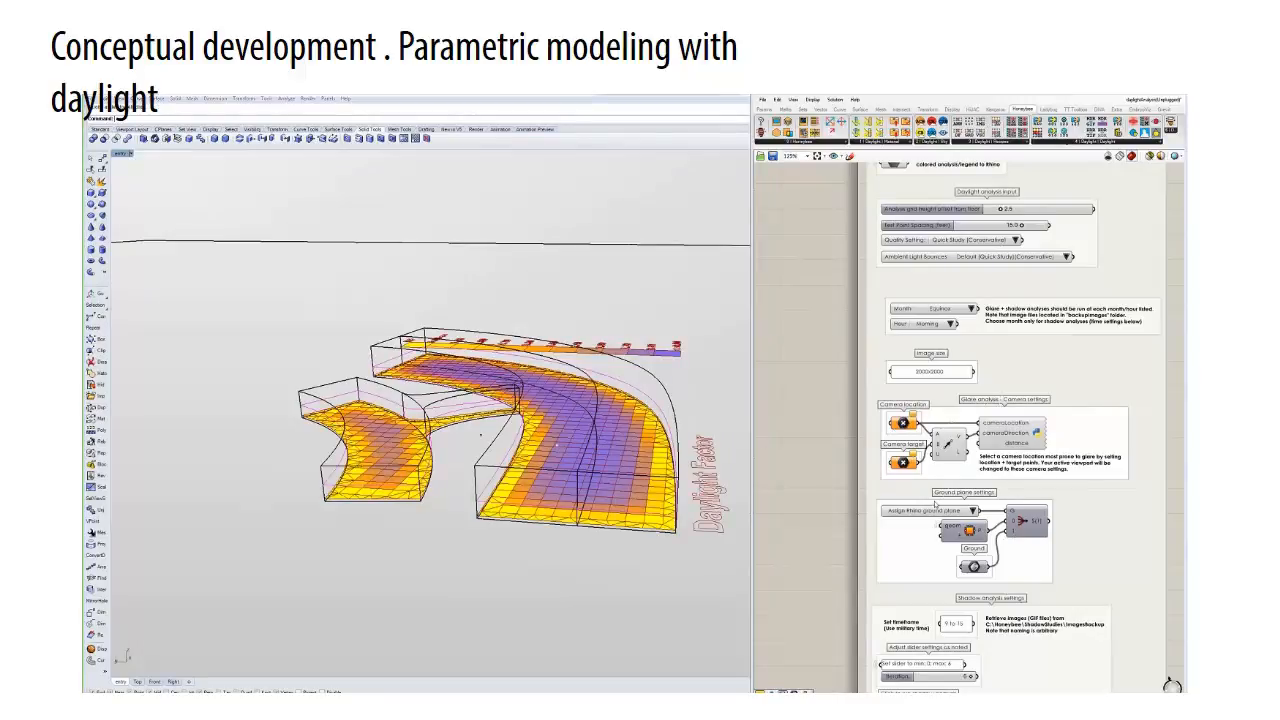
# - Assign one new point to the glare camera location and the other to the camera target
pyautogui.rightClick(900, 420)
pyautogui.click(930, 563)
pyautogui.click(483, 440)
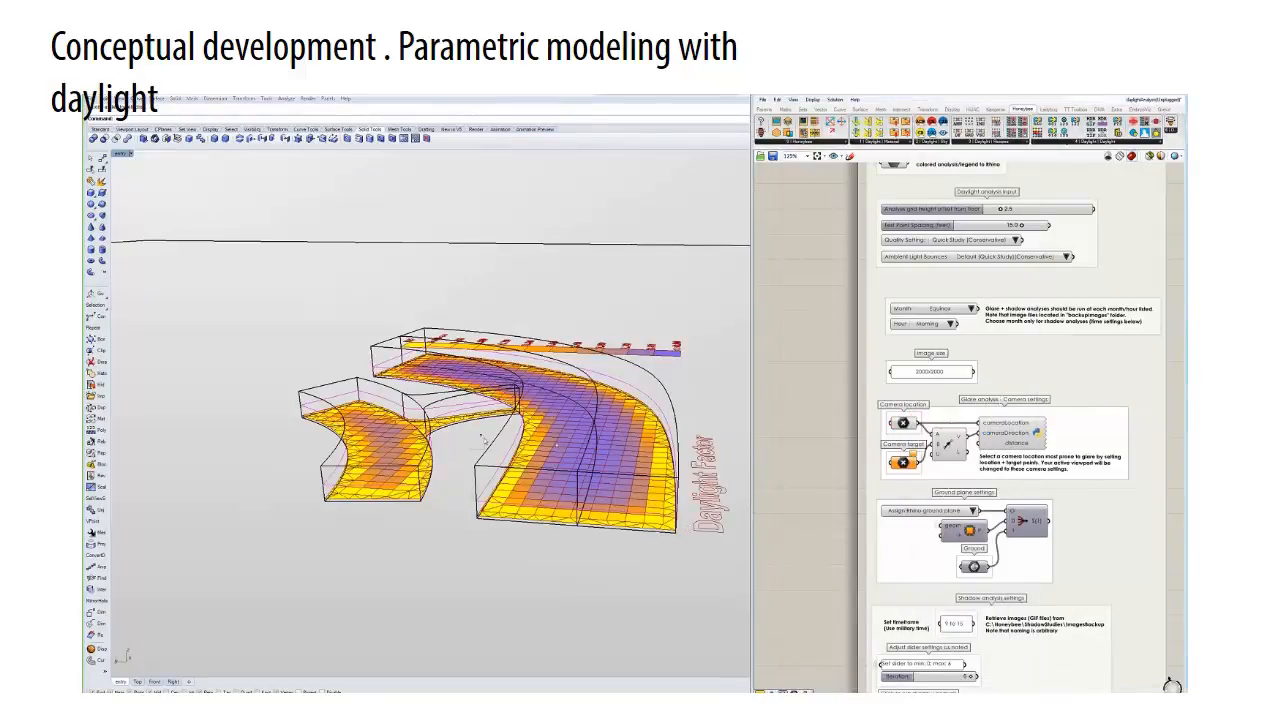
pyautogui.rightClick(903, 461)
pyautogui.click(950, 600)
pyautogui.click(556, 445)
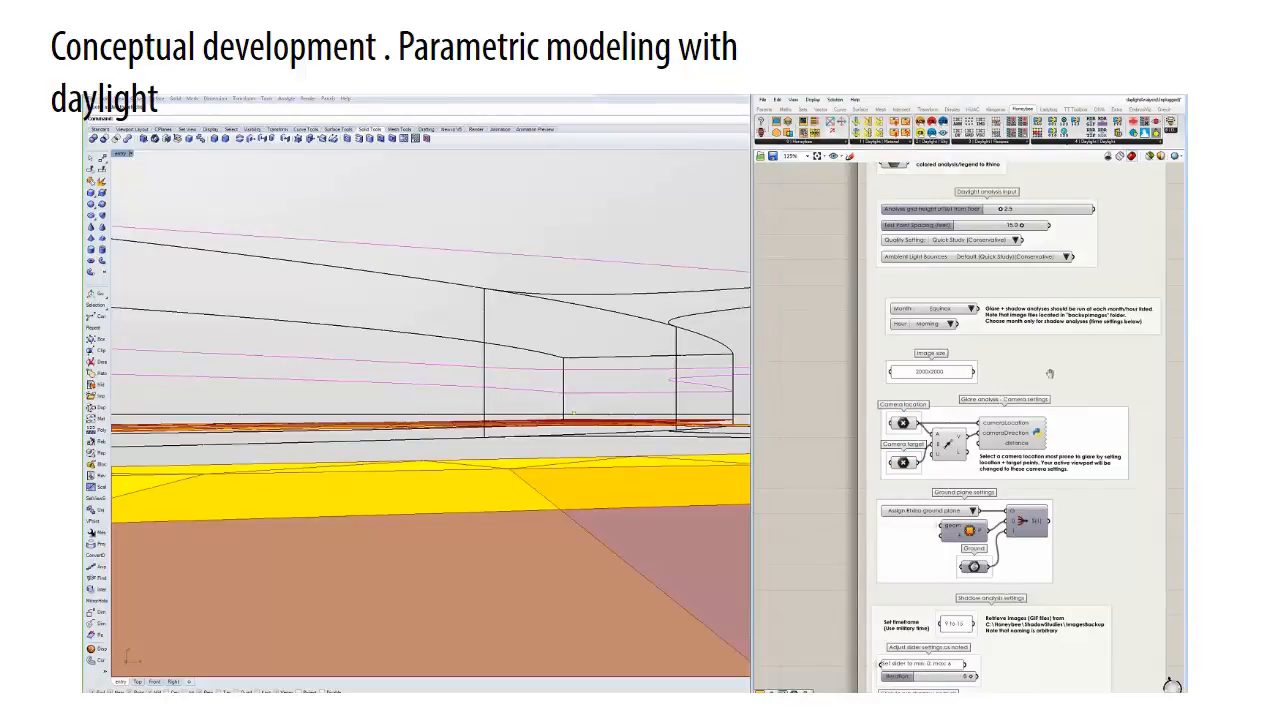
# - Set the analysis type to Glare Analysis and run it
pyautogui.moveTo(979, 216); pyautogui.dragTo(956, 380, button='right')
pyautogui.click(936, 263)
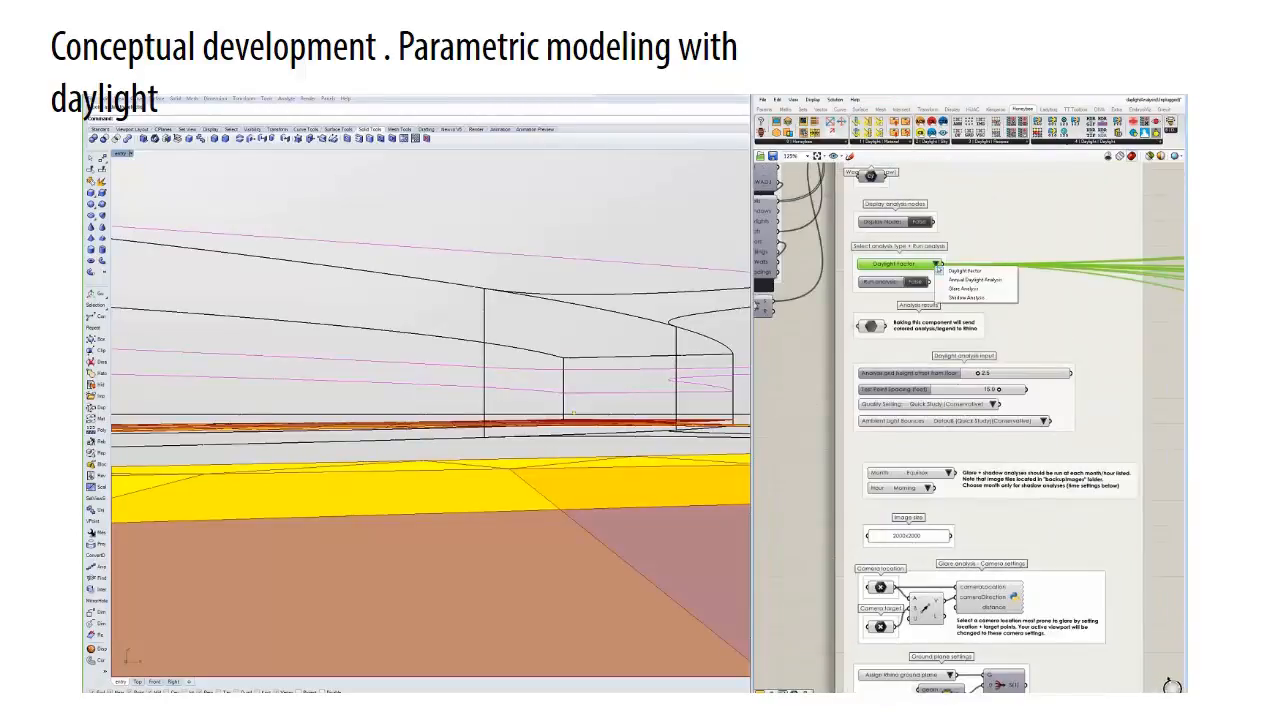
pyautogui.click(955, 289)
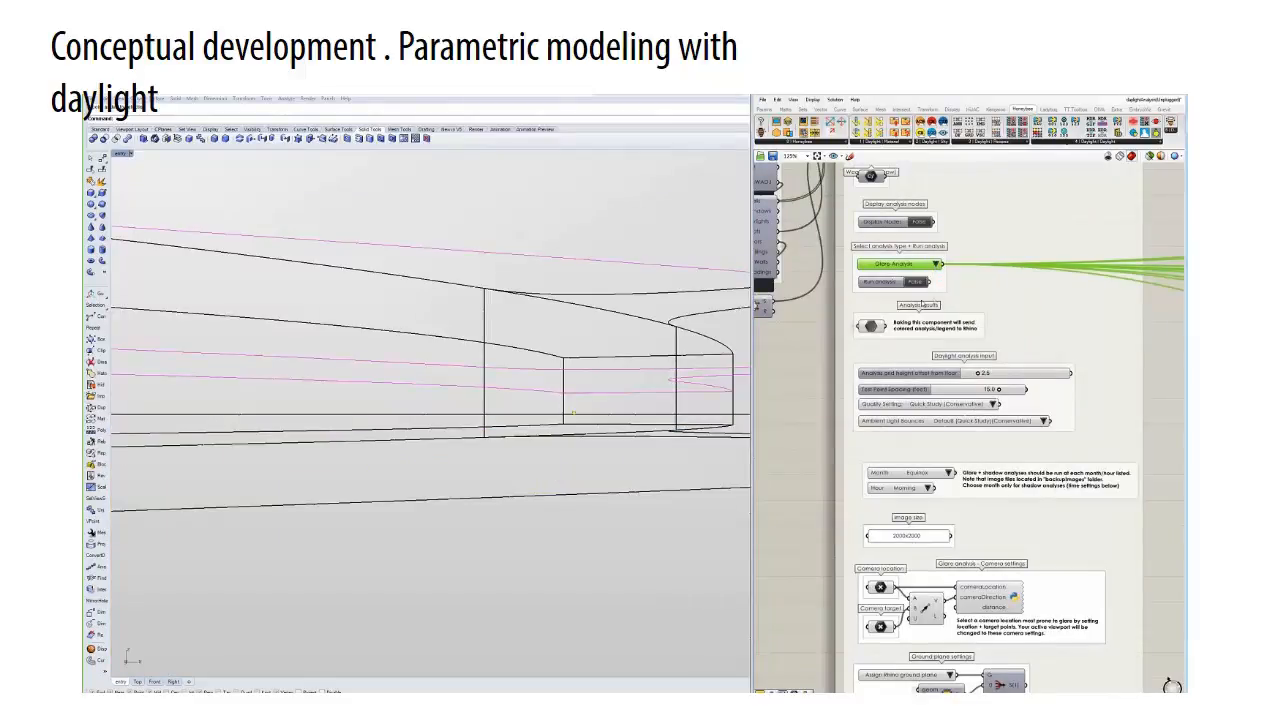
pyautogui.click(915, 284)
# - Examine the glare analysis output: image file locations, glare probability and index, and the False Color and Daylight Glare Probability images
pyautogui.scroll(-5, 912, 284)
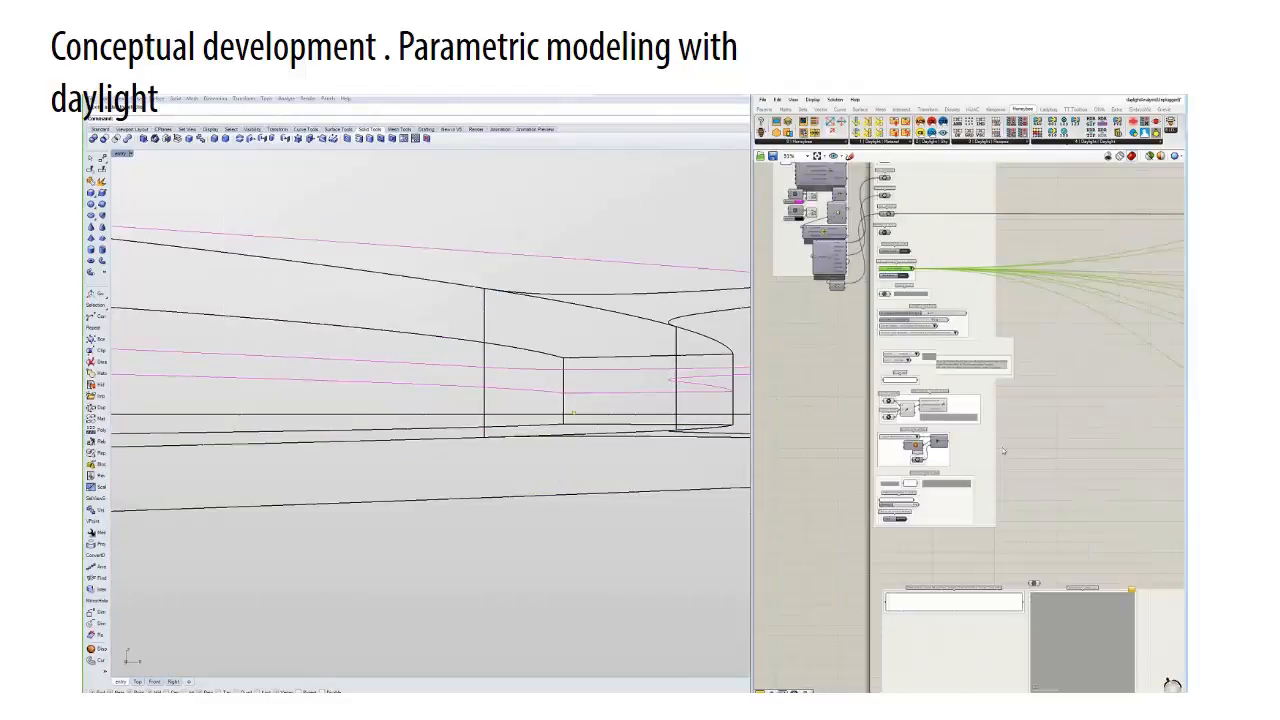
pyautogui.moveTo(1020, 560); pyautogui.dragTo(971, 435, button='right')
pyautogui.scroll(4, 971, 435)
pyautogui.moveTo(883, 425); pyautogui.dragTo(998, 311, button='right')
pyautogui.scroll(1, 986, 309)
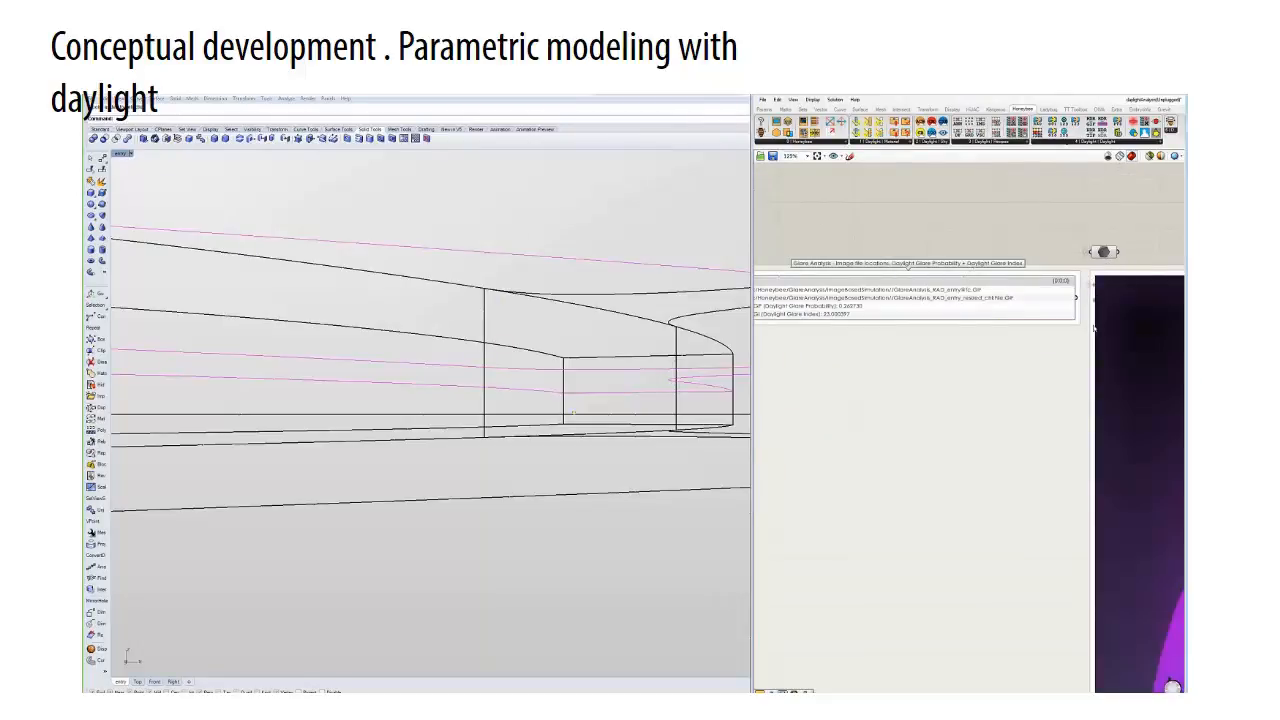
pyautogui.moveTo(1109, 437); pyautogui.dragTo(900, 412, button='right')
pyautogui.scroll(-5, 1000, 470)
pyautogui.moveTo(1051, 517); pyautogui.dragTo(951, 438, button='right')
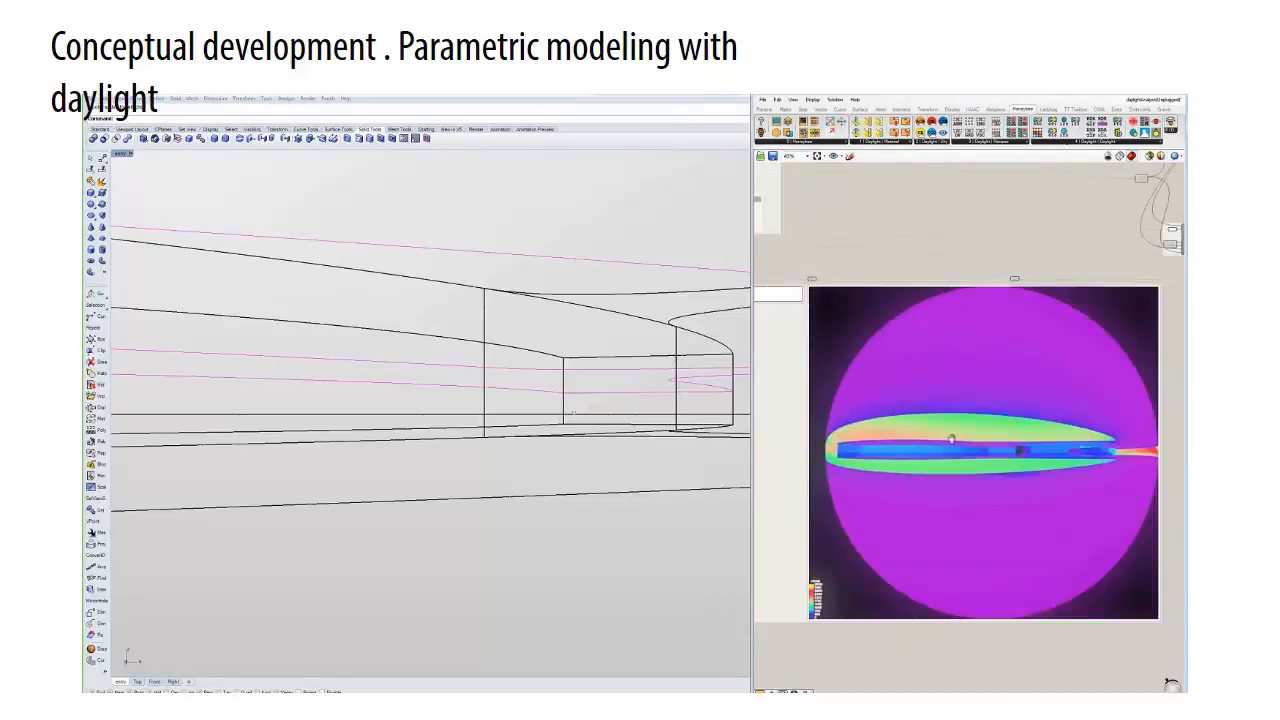
pyautogui.moveTo(1151, 462); pyautogui.dragTo(1103, 454, button='right')
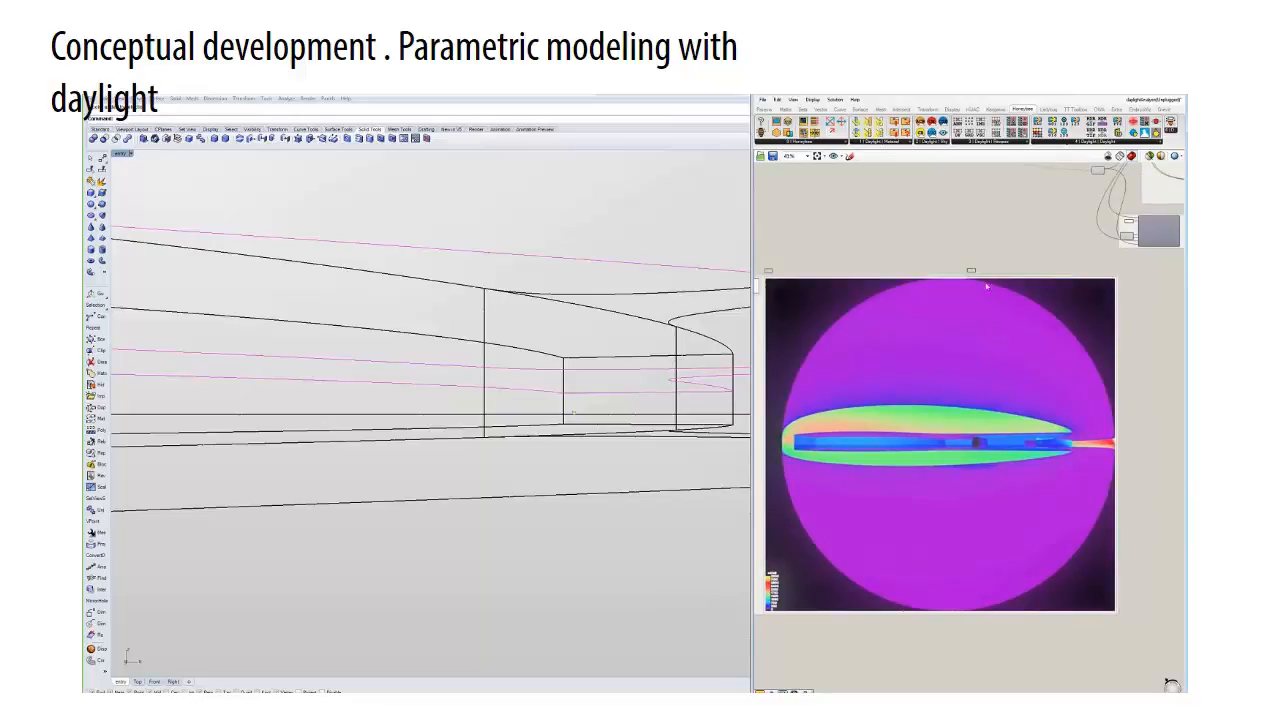
pyautogui.scroll(7, 986, 287)
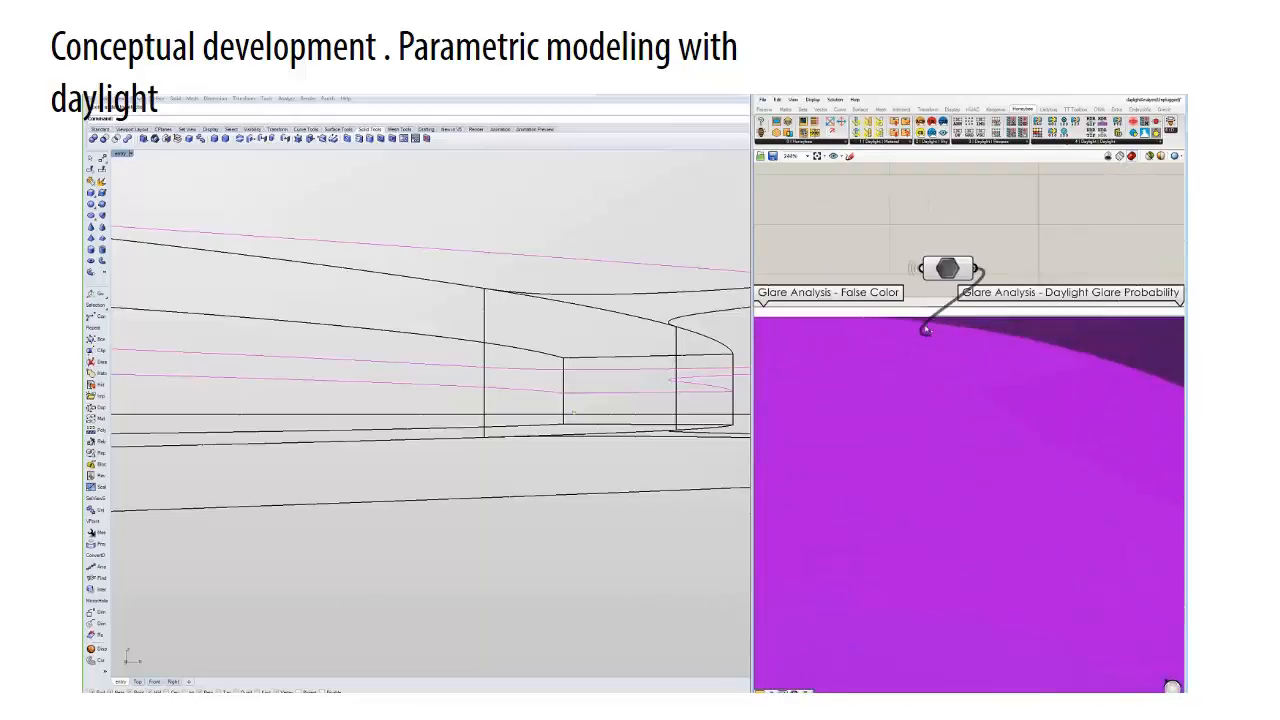
pyautogui.scroll(-8, 925, 330)
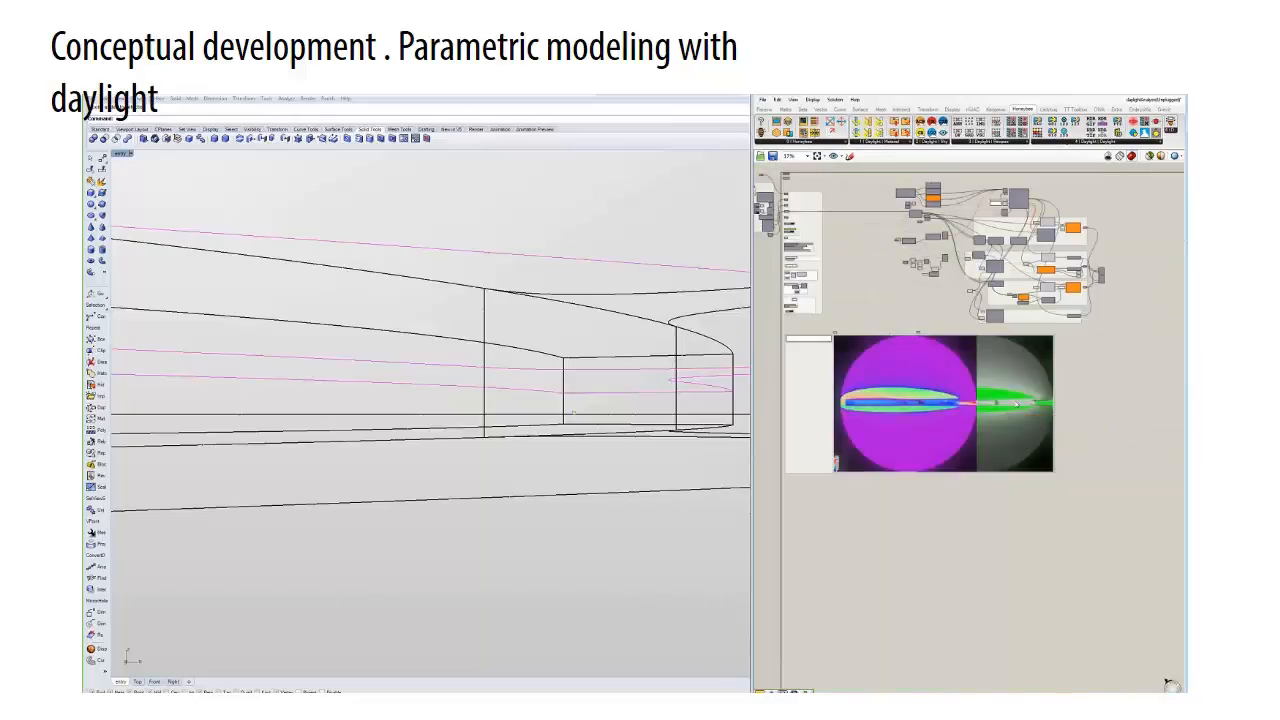
pyautogui.moveTo(1015, 405); pyautogui.dragTo(1098, 405)
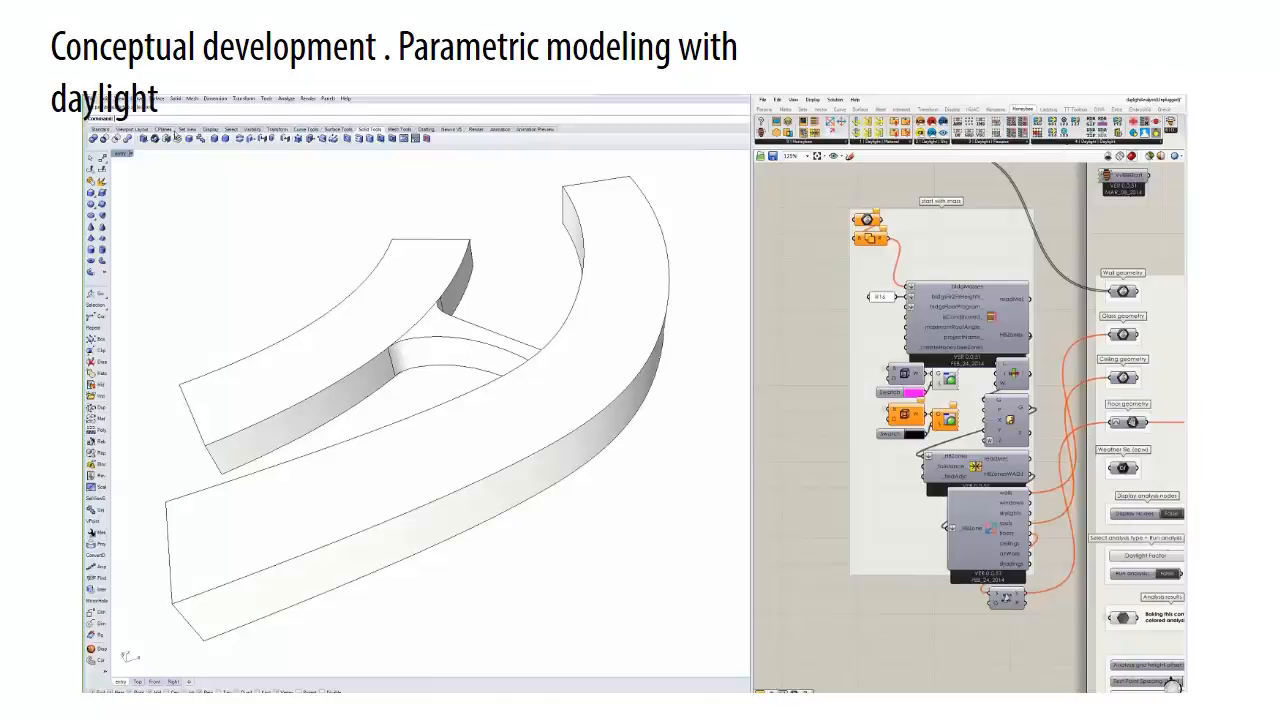
# - Switch the perspective view to wireframe and assign all the masses, with the widened large wing, to the starting mass parameter
pyautogui.click(120, 153)
pyautogui.click(150, 304)
pyautogui.moveTo(577, 527); pyautogui.dragTo(371, 318)
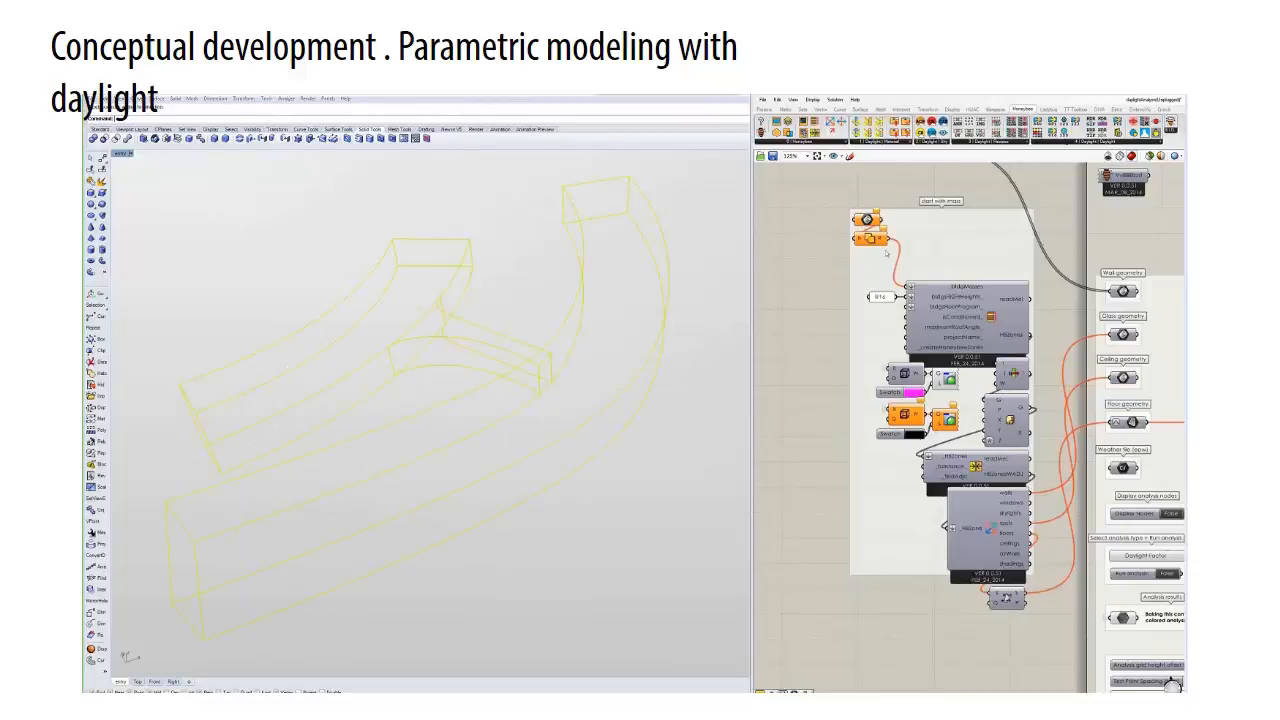
pyautogui.rightClick(865, 220)
pyautogui.click(897, 364)
pyautogui.click(703, 421)
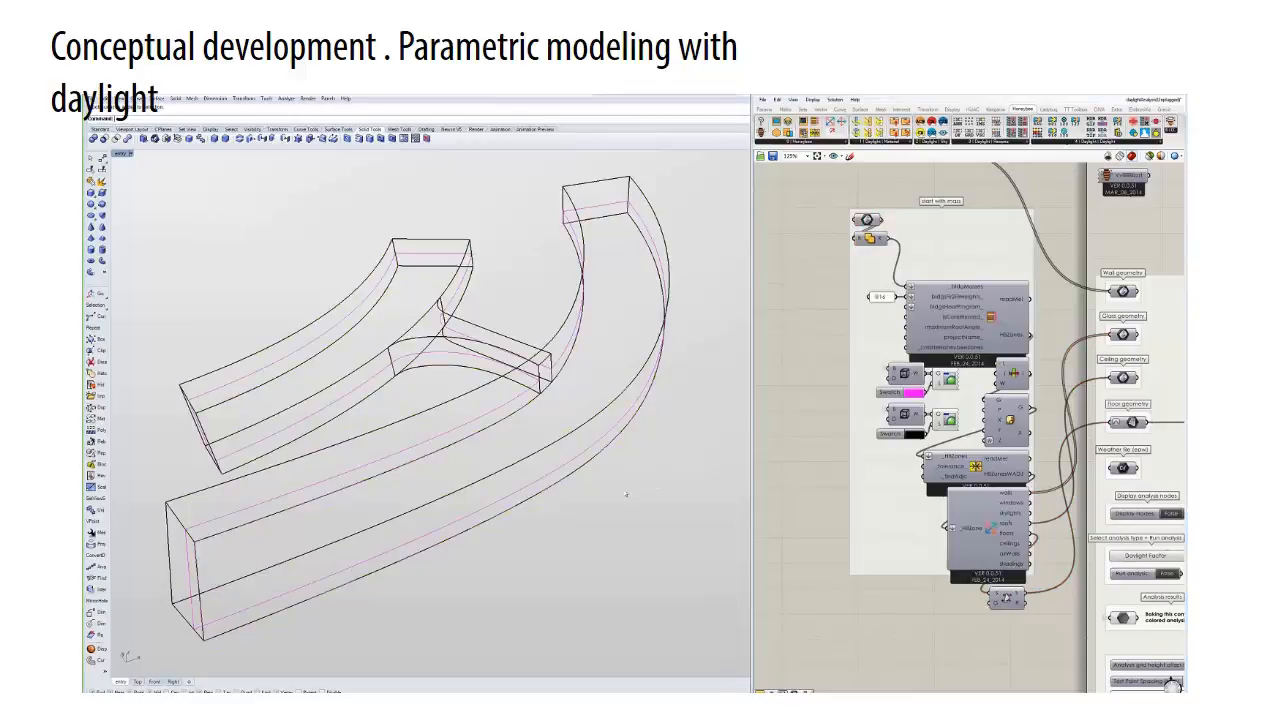
pyautogui.moveTo(703, 421); pyautogui.dragTo(544, 466, button='right')
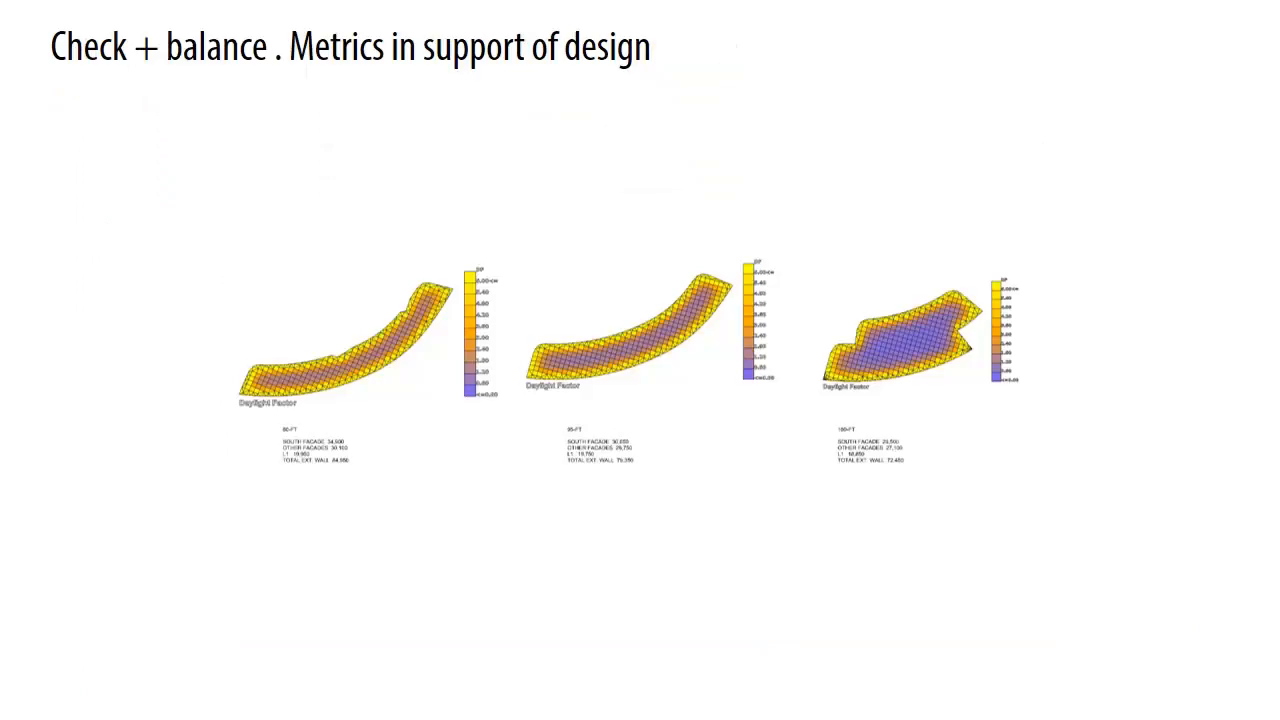